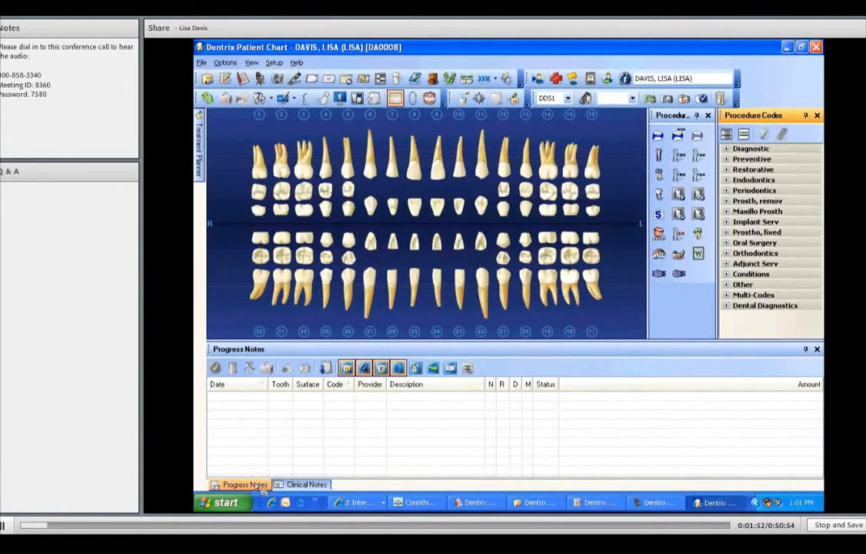
Step: Look at the chart's Clinical Notes and return to the Progress Notes
click(307, 484)
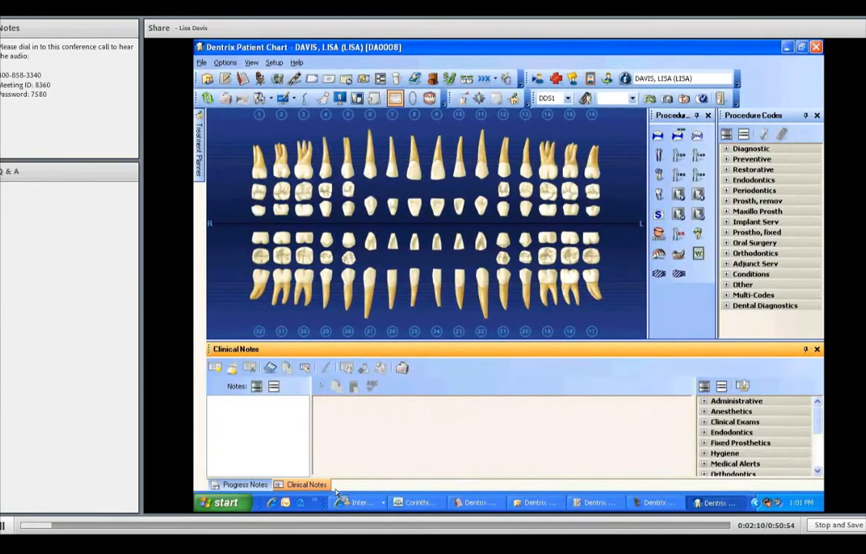
click(256, 486)
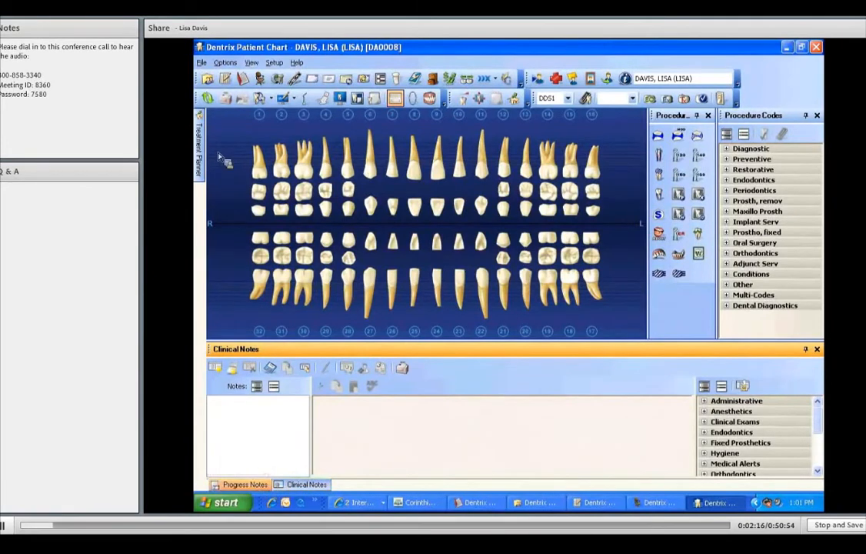
mouse_move(201, 142)
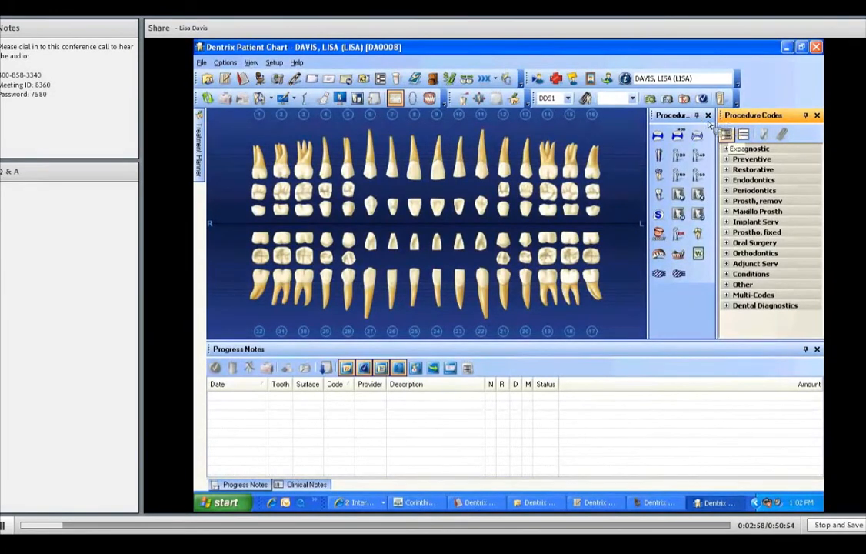
Step: Auto-hide the Procedure Buttons panel and restore it to its docked state
click(698, 116)
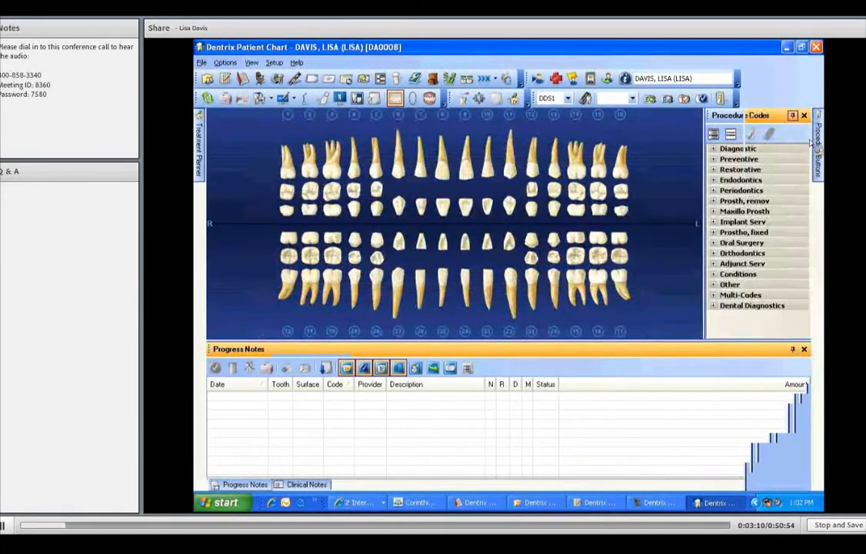
click(793, 116)
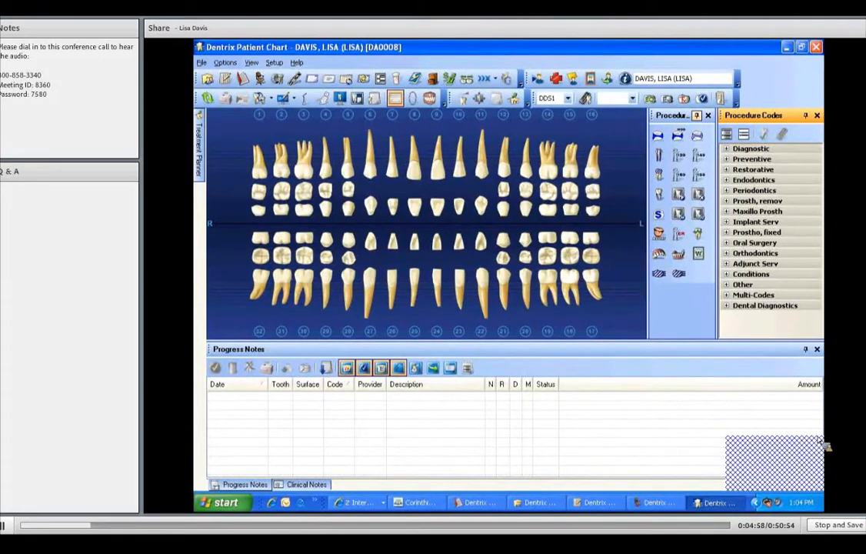
Step: Switch to the Adobe Connect meeting to check for raised hands, and return to the Dentrix patient chart
click(424, 506)
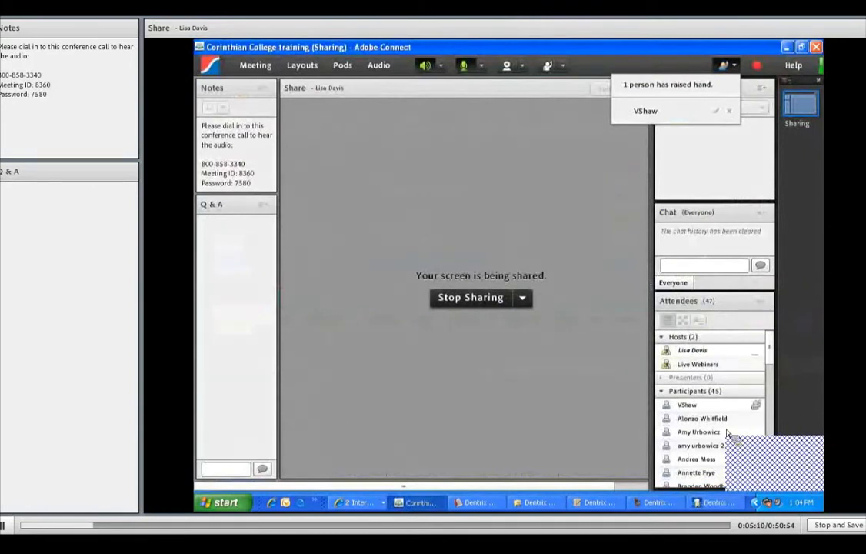
click(428, 503)
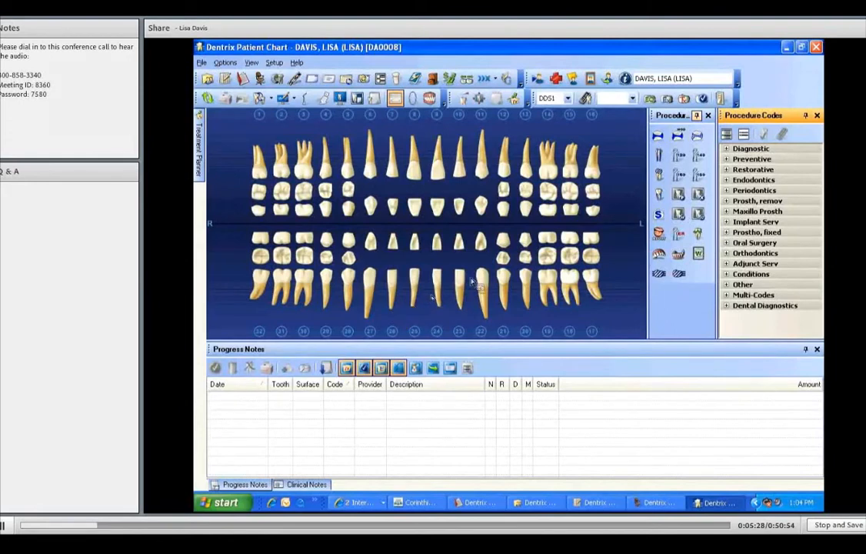
click(696, 137)
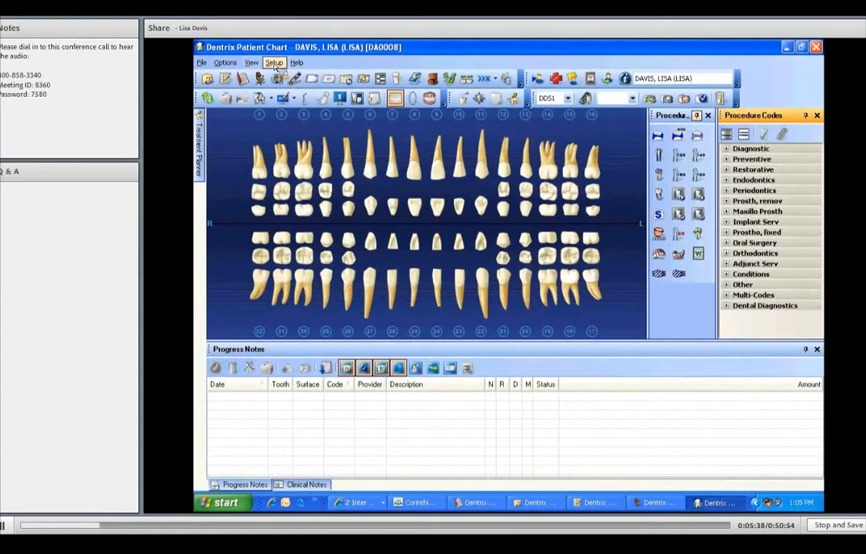
Step: Open the procedure buttons setup and review the buttons in the Default set
click(275, 63)
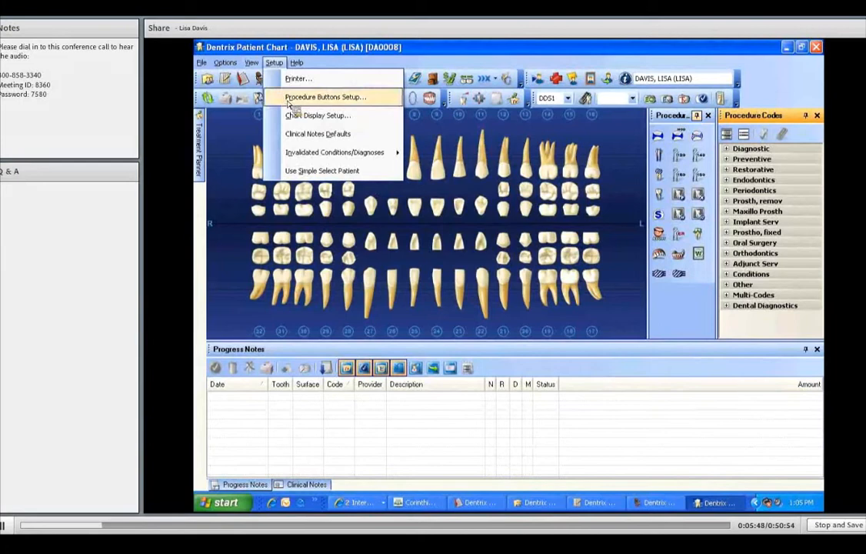
click(434, 162)
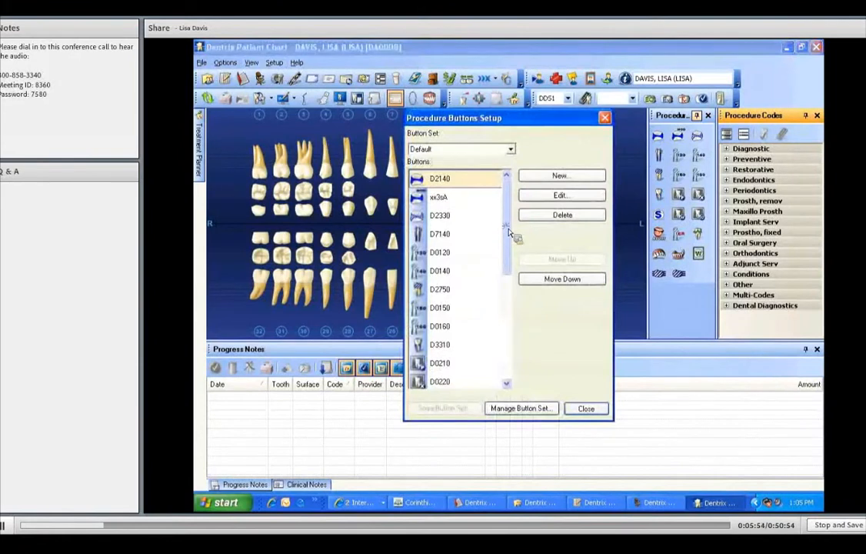
drag(509, 257, 507, 289)
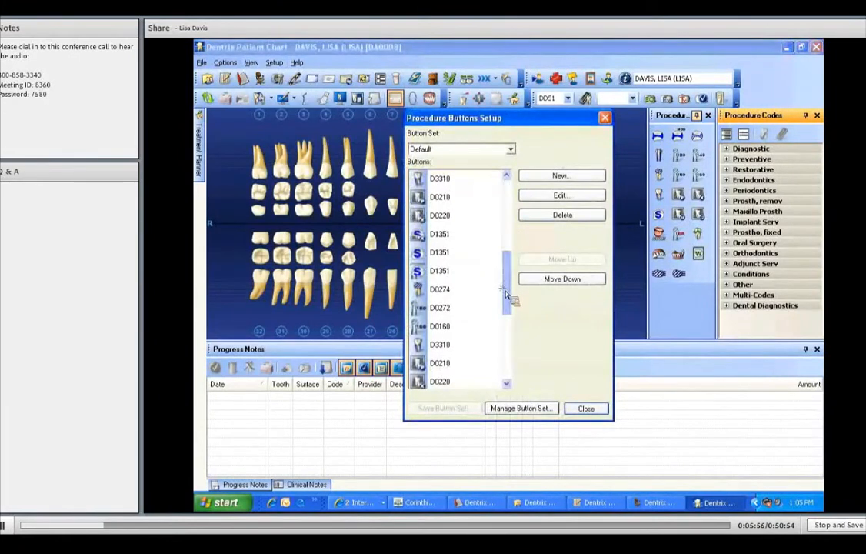
scroll(576, 181, up, 3)
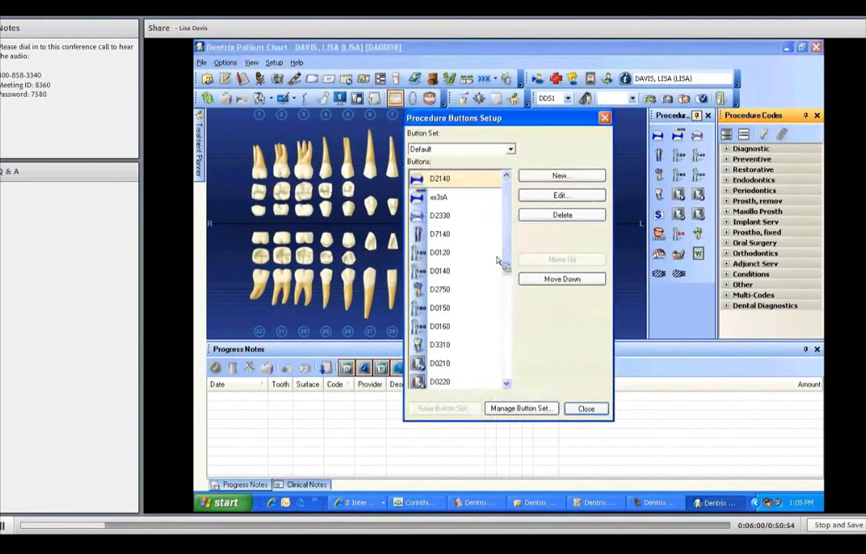
drag(510, 232, 510, 286)
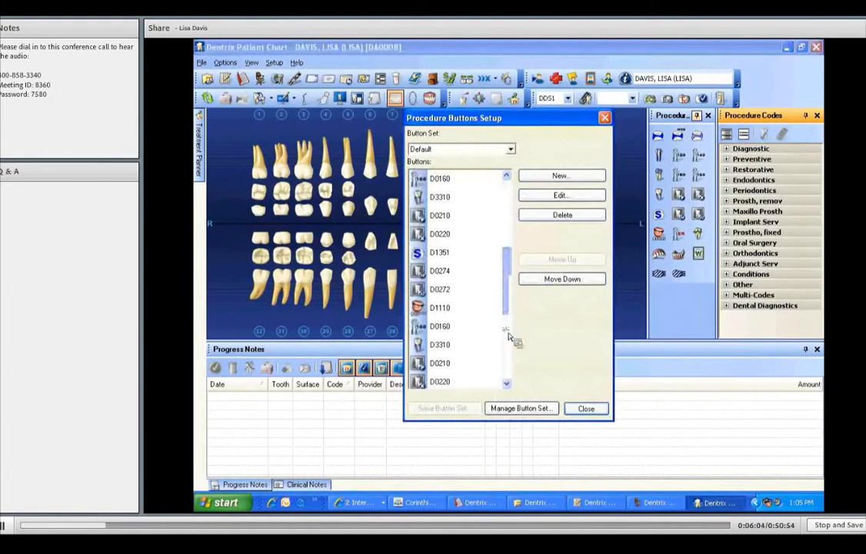
scroll(504, 331, down, 2)
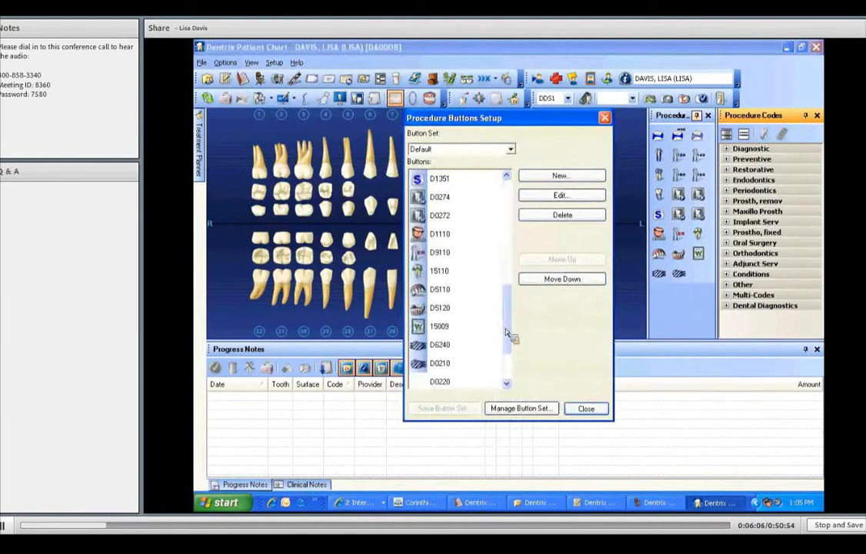
click(508, 205)
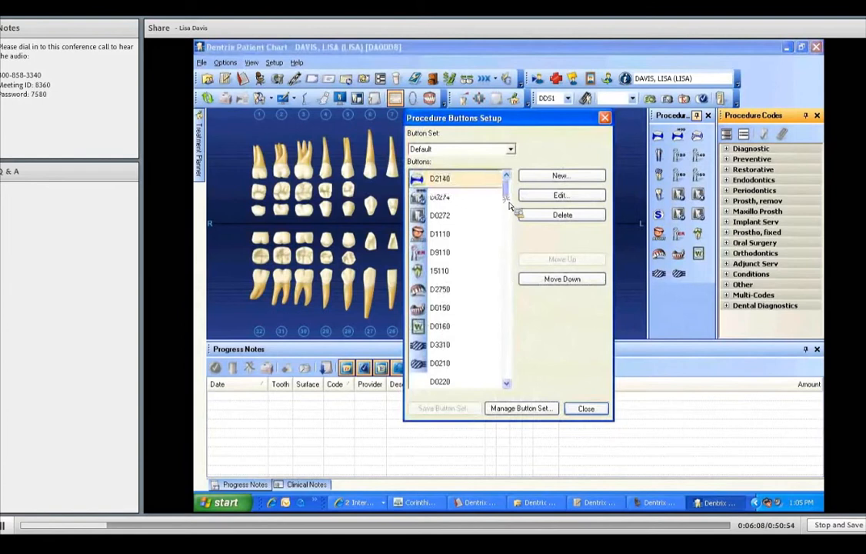
click(510, 378)
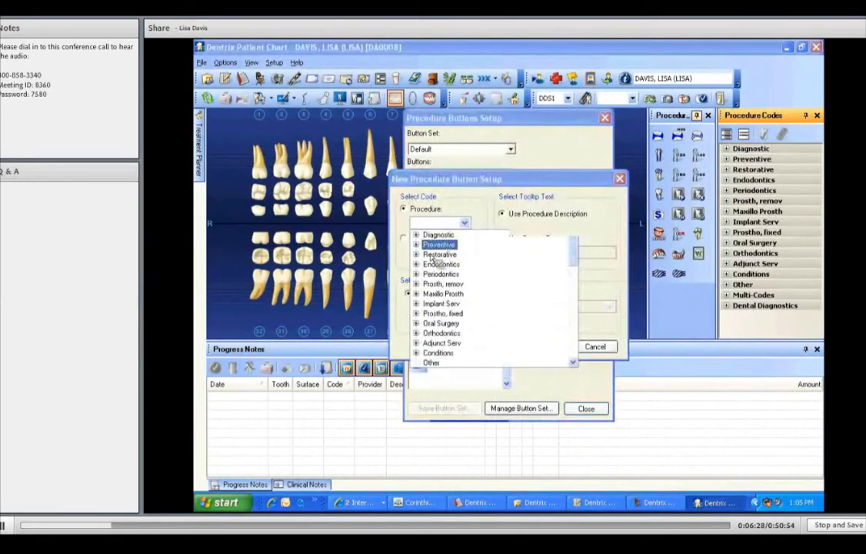
Step: Create a procedure button for restorative code D2954, Prefabricated Post & Core, with a tooth image from the available images
double_click(439, 255)
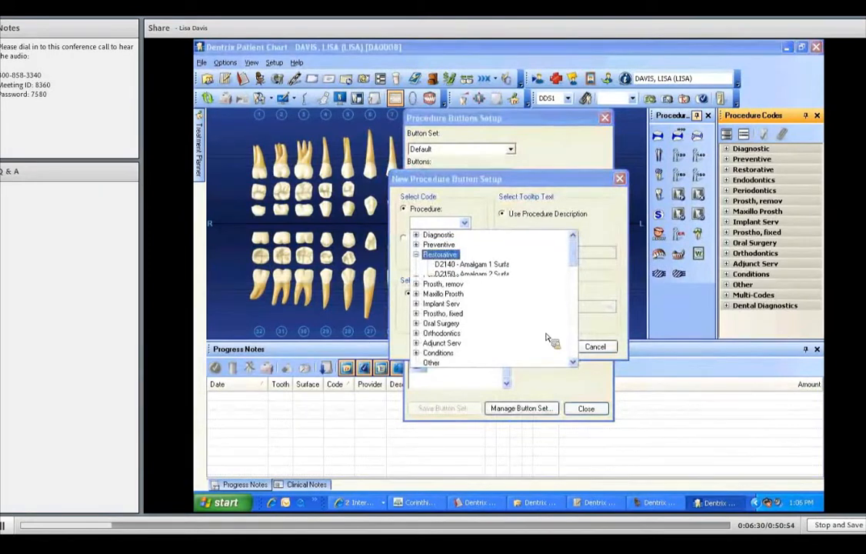
scroll(577, 356, down, 3)
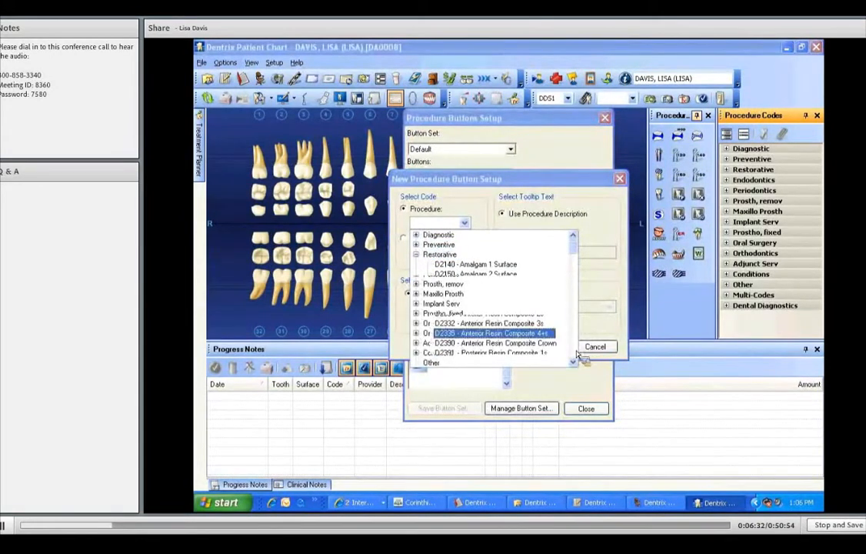
scroll(577, 355, down, 3)
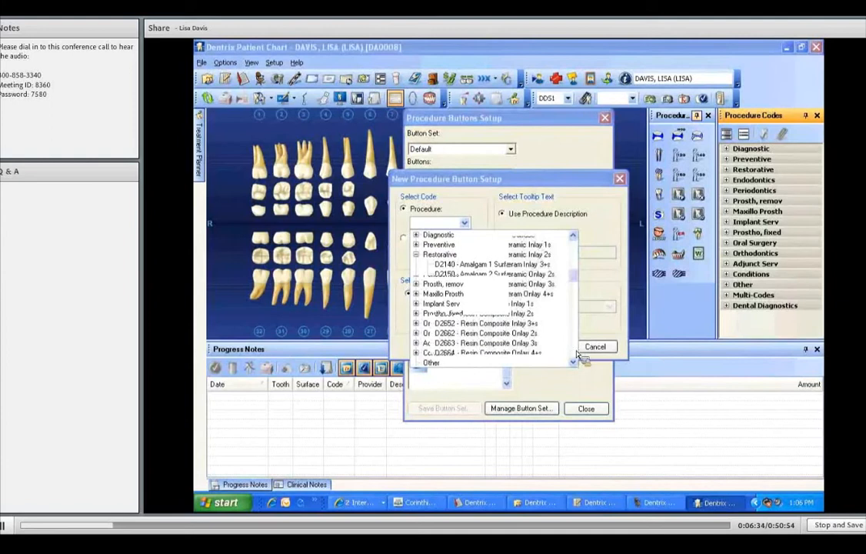
scroll(577, 355, down, 3)
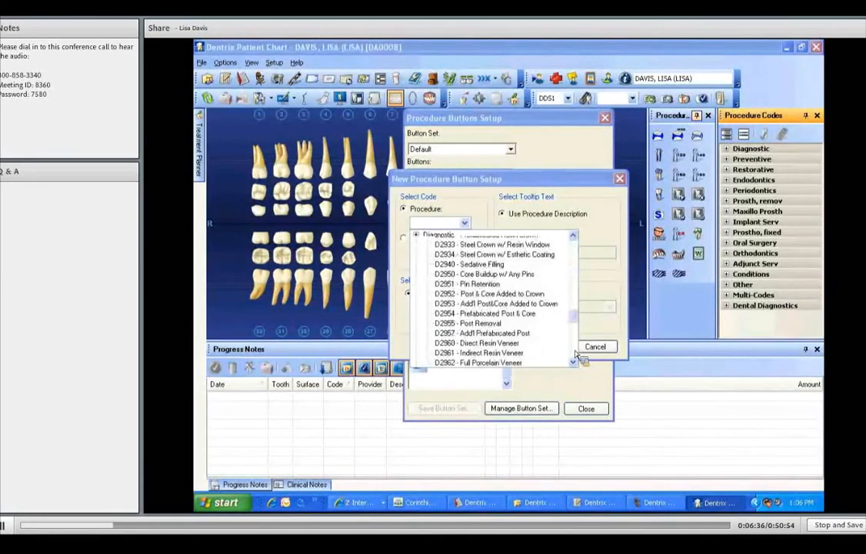
click(508, 314)
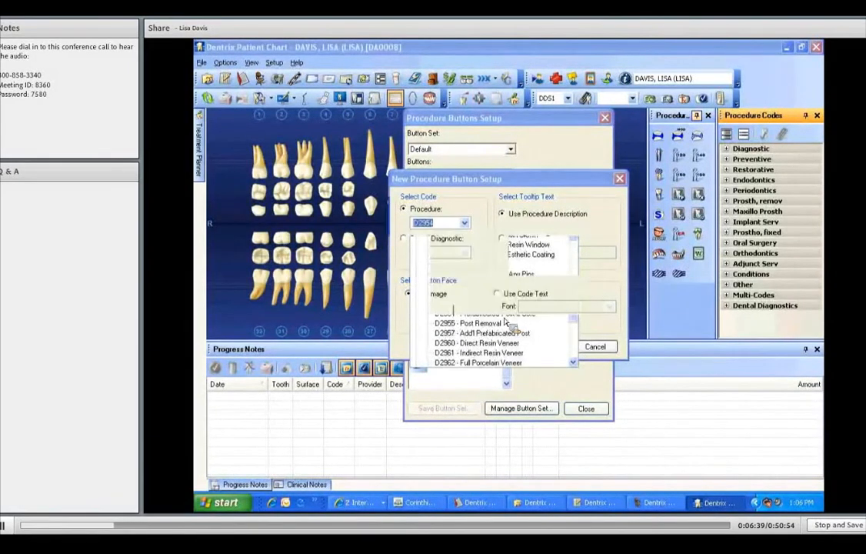
click(448, 321)
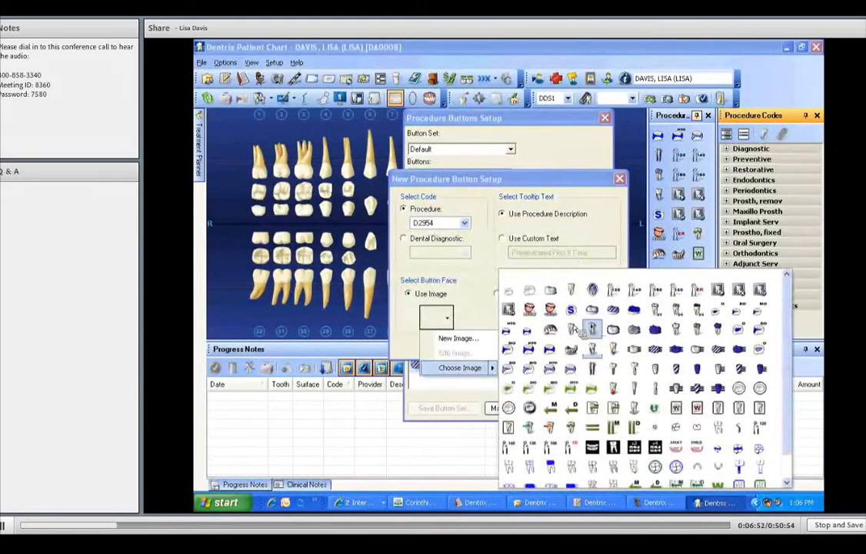
click(581, 330)
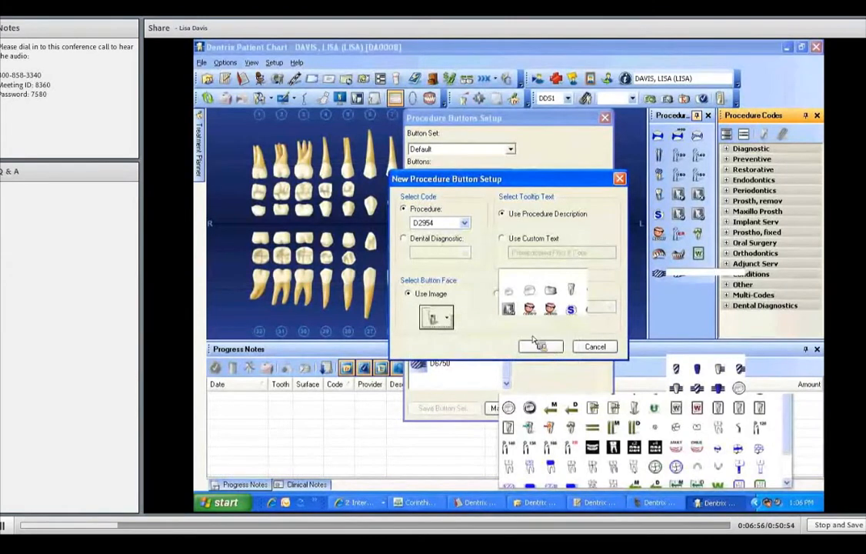
click(541, 347)
Step: Remove the new D2954 button from the Default set and close the procedure buttons setup
drag(508, 224, 511, 344)
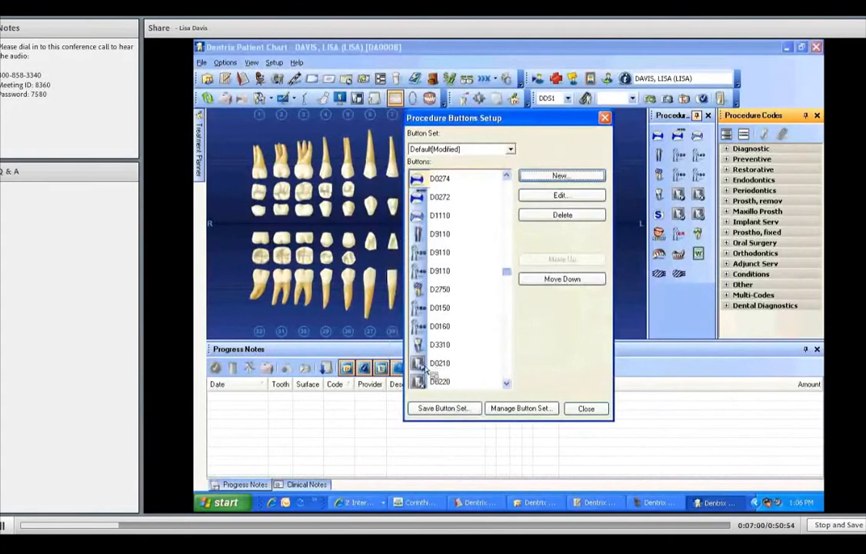
scroll(442, 369, down, 3)
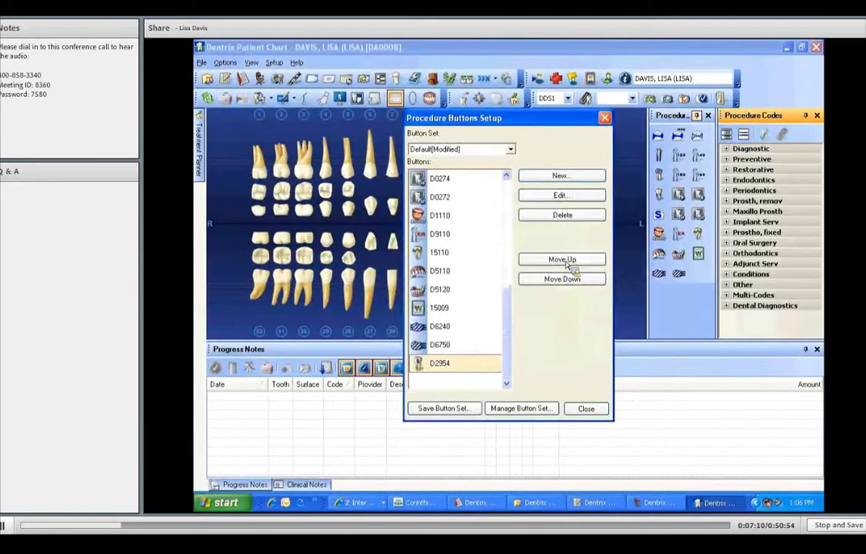
click(567, 264)
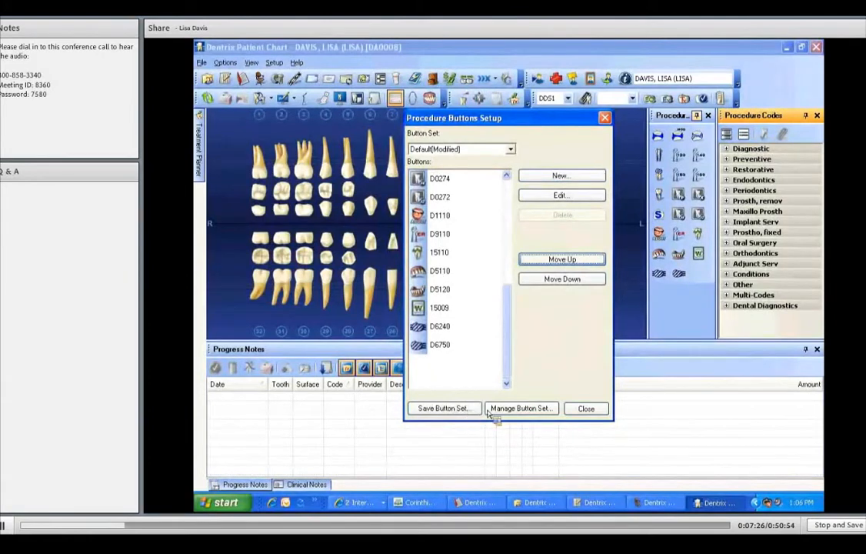
click(585, 408)
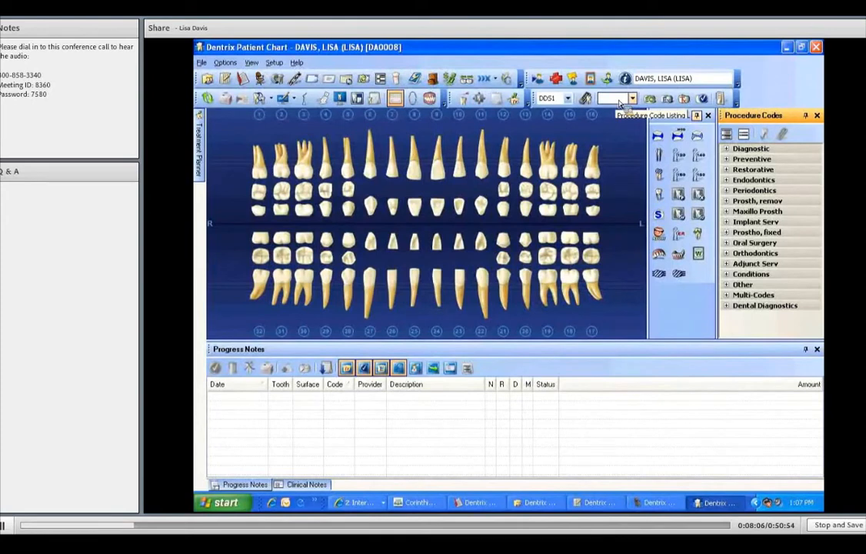
Step: Turn on Auto-State and make the first procedure status the active one
click(677, 136)
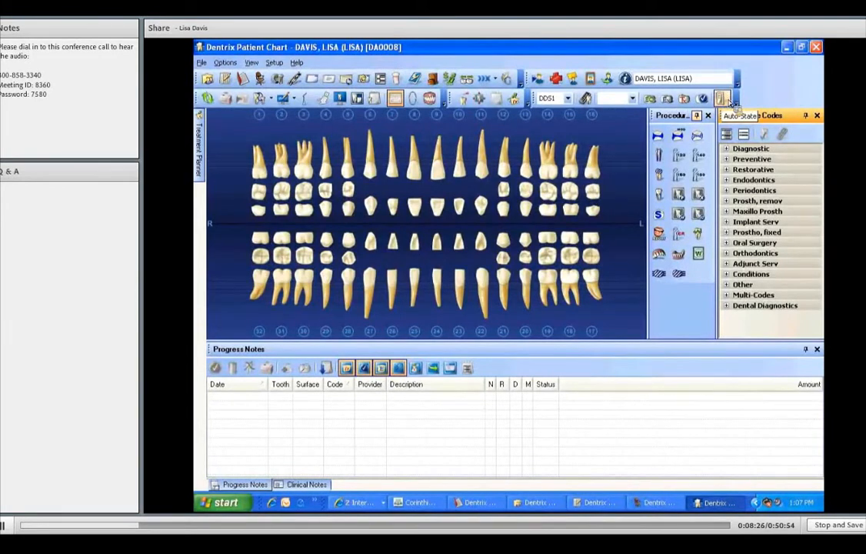
click(723, 99)
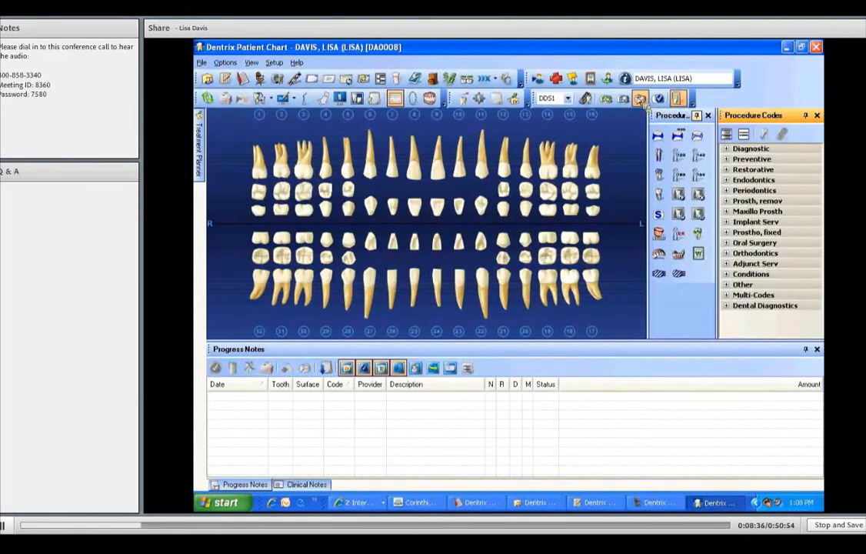
click(607, 100)
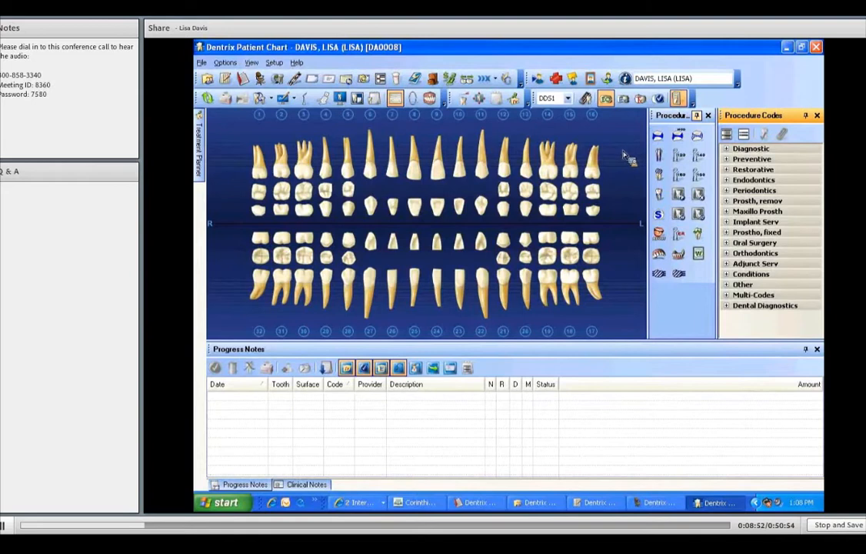
Step: Start charting amalgam code D2140 on teeth 2, 3, 15, 19 and 30
click(290, 176)
click(301, 171)
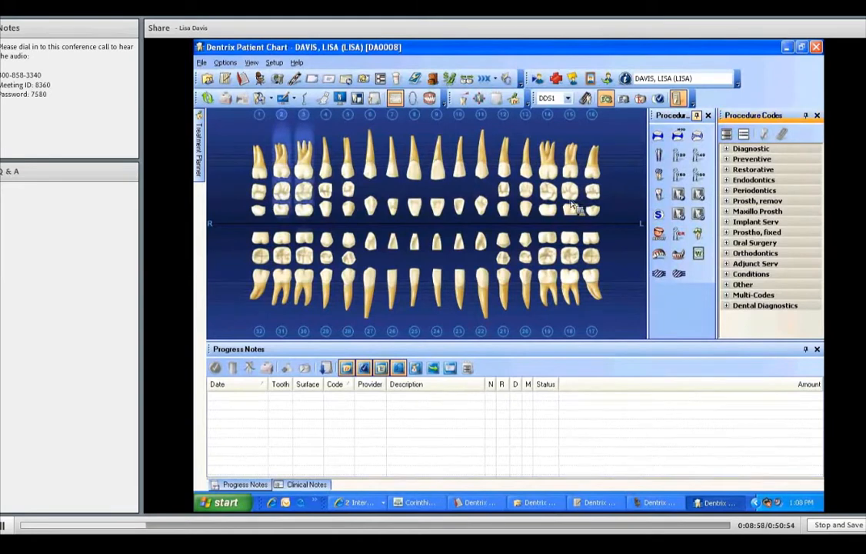
click(570, 204)
click(547, 257)
click(304, 257)
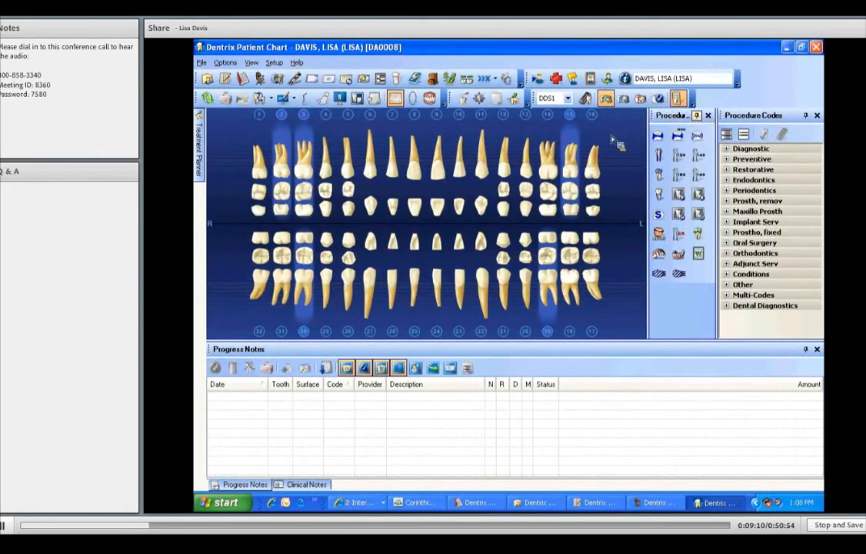
click(658, 137)
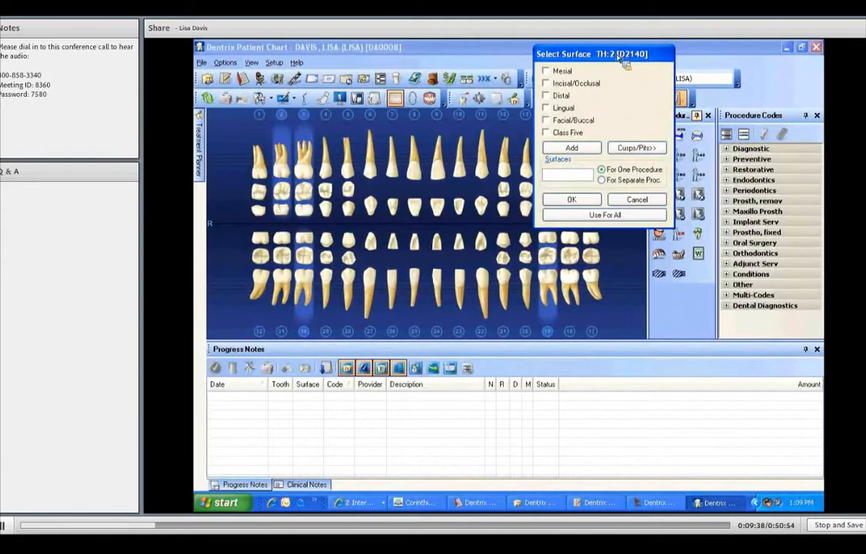
Step: Assign the incisal/occlusal and distal surfaces to tooth 2 and accept the surface selections through tooth 3
click(550, 83)
click(552, 95)
click(573, 200)
click(582, 204)
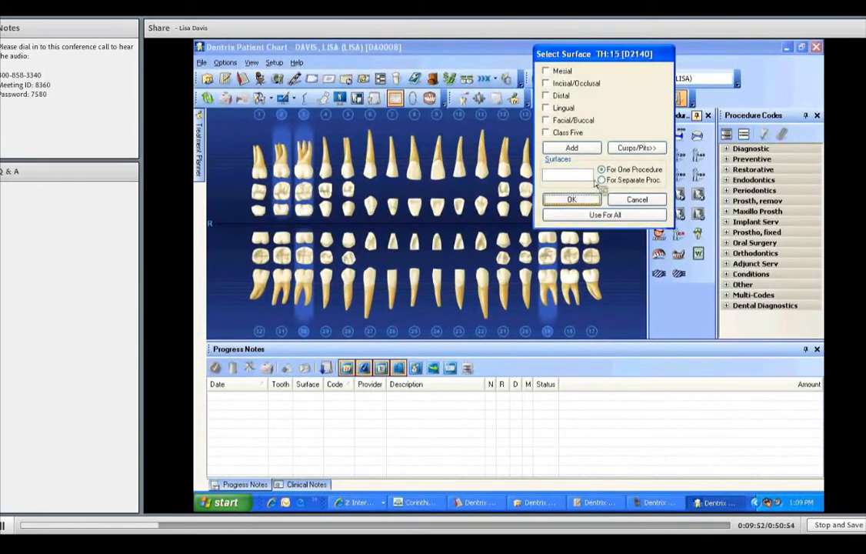
Step: Assign the mesial, incisal/occlusal, distal, lingual and facial/buccal surfaces to the amalgam on tooth 15
click(545, 83)
click(546, 96)
click(546, 107)
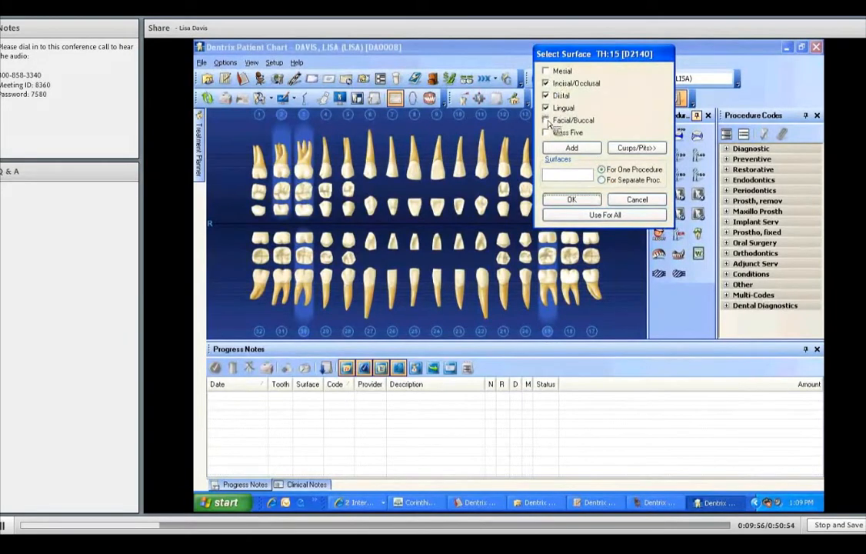
click(573, 199)
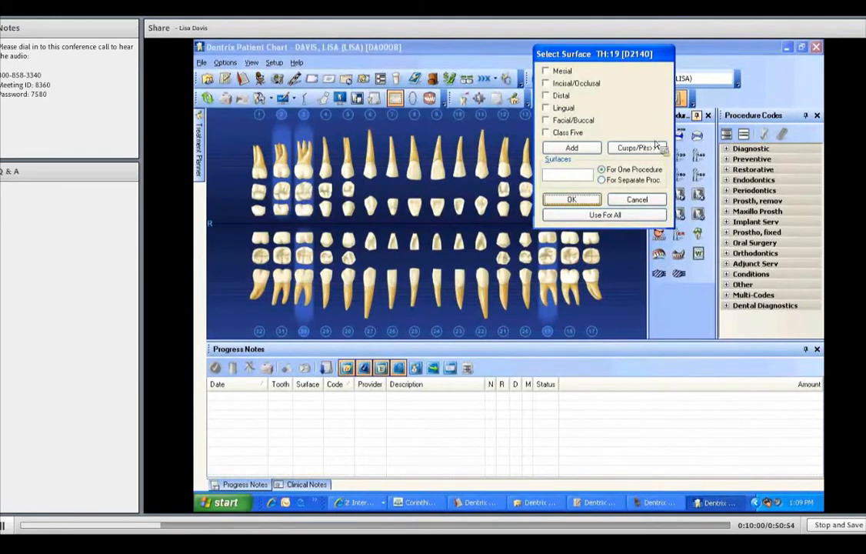
Step: Assign the mesial, incisal/occlusal and distal surfaces to tooth 19 and the incisal/occlusal surface to tooth 30
click(546, 71)
click(545, 83)
click(546, 96)
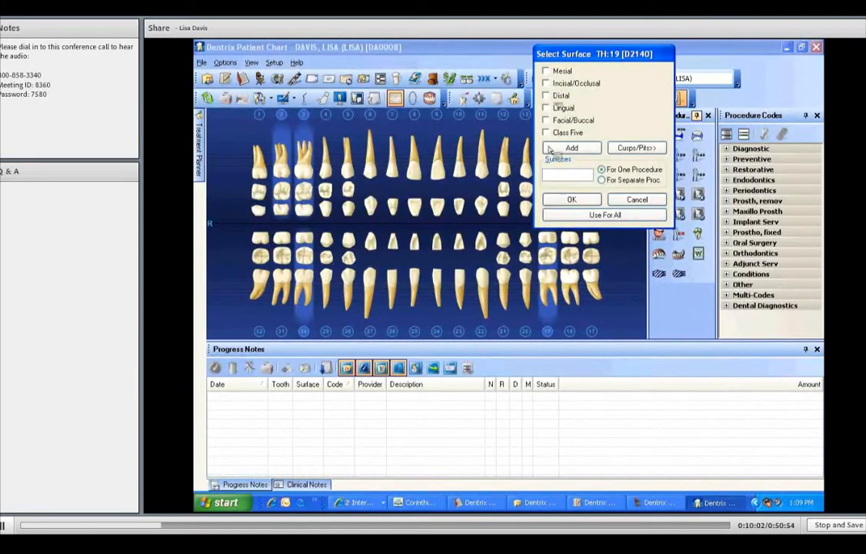
click(573, 200)
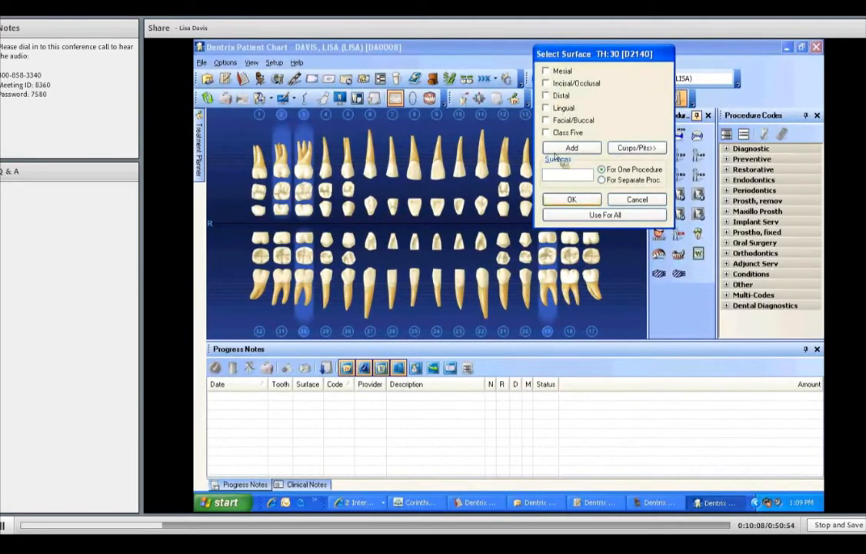
click(573, 200)
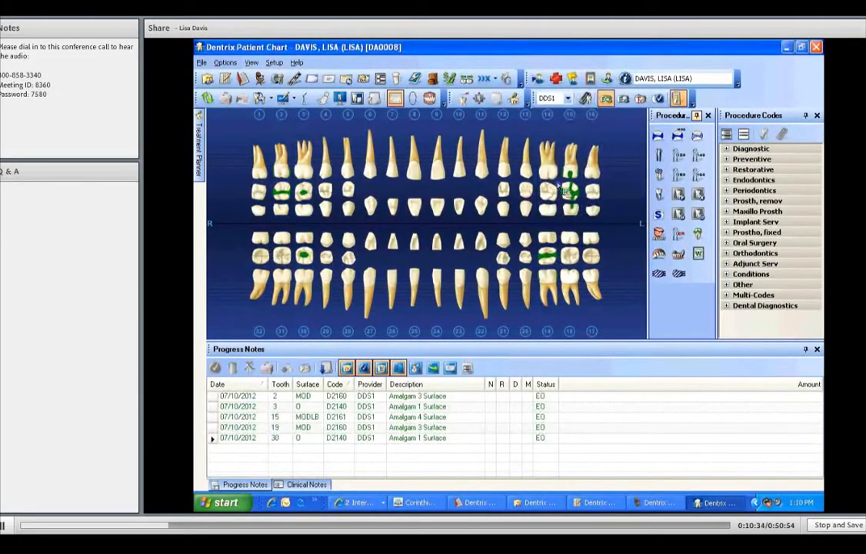
Step: Chart routine extractions (D7140) on teeth 1, 16, 17 and 32 with the Existing status
click(596, 260)
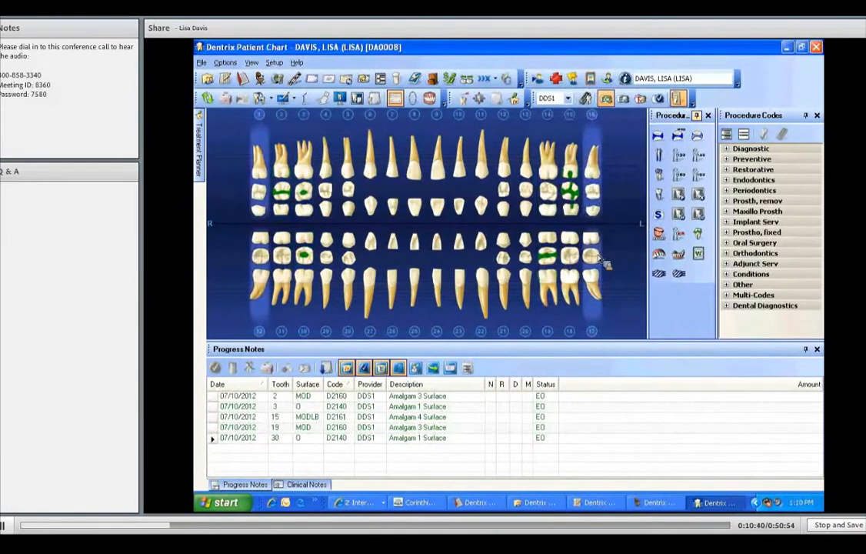
click(626, 100)
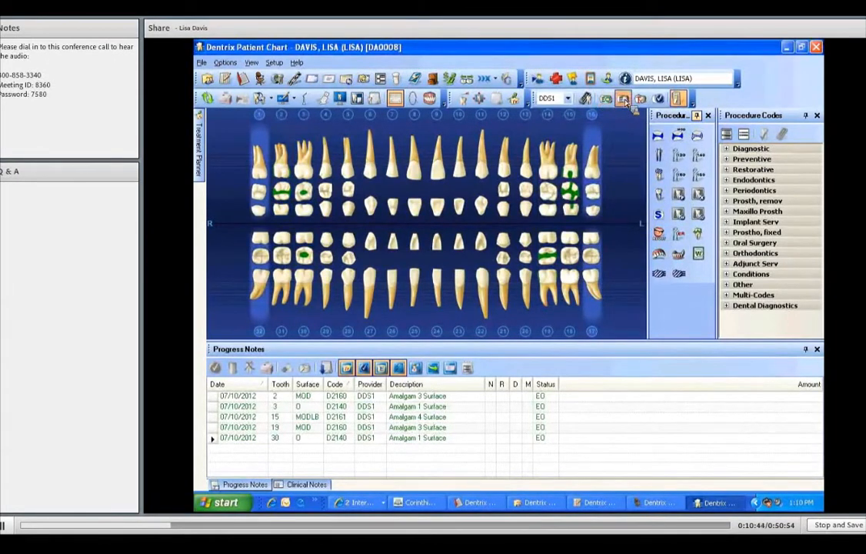
click(659, 155)
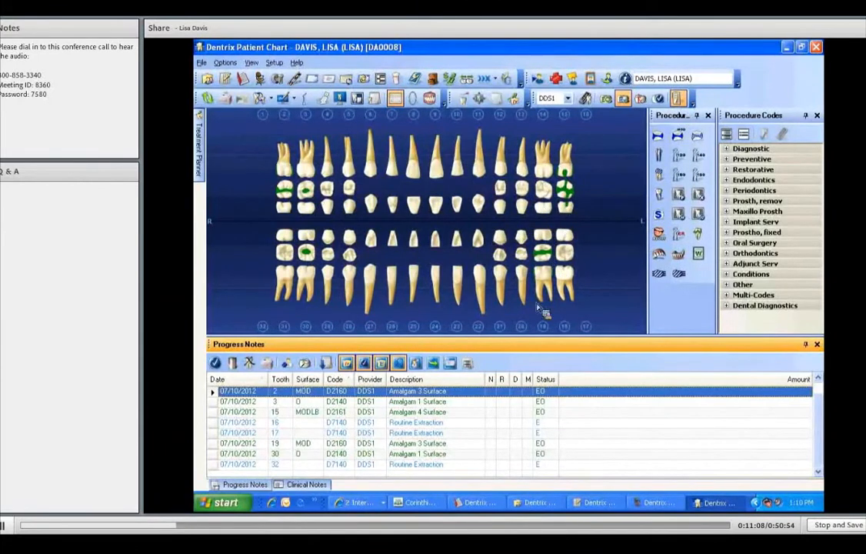
Step: Turn off Auto-State and chart D2750 crowns on teeth 3, 14, 18 and 31 as treatment-planned
click(678, 99)
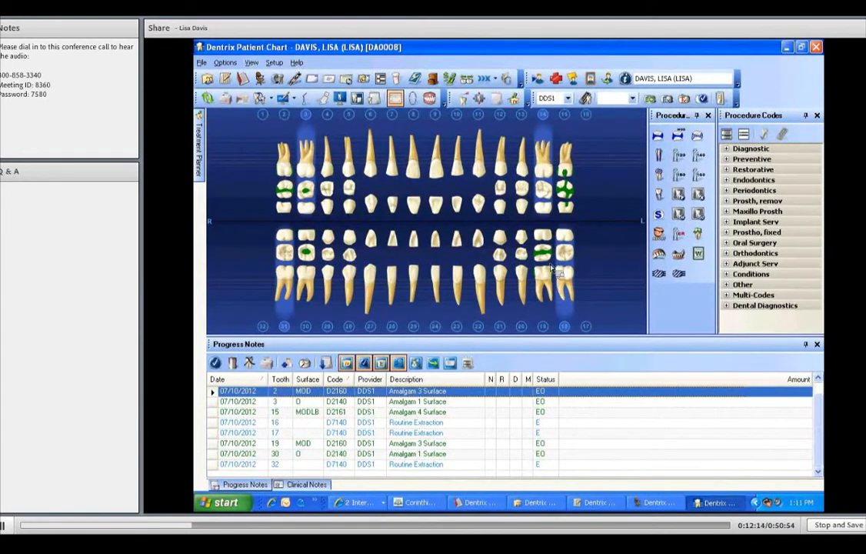
click(659, 175)
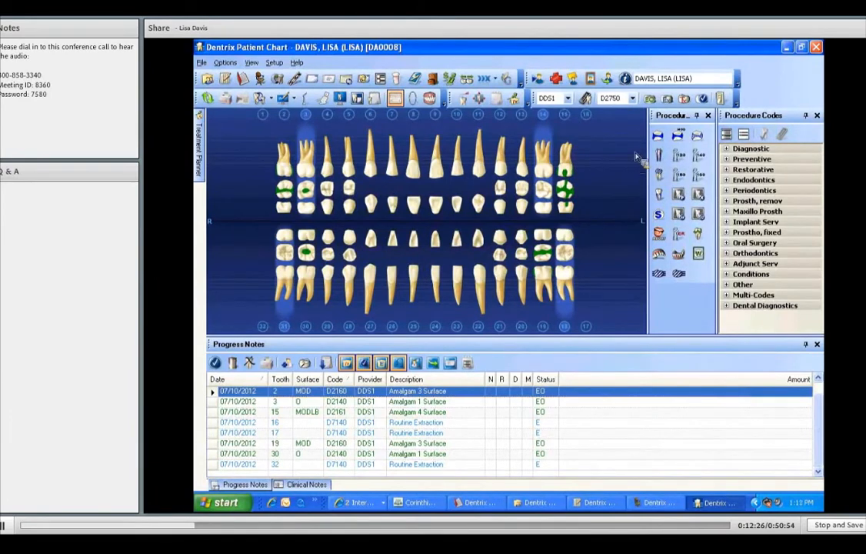
click(684, 98)
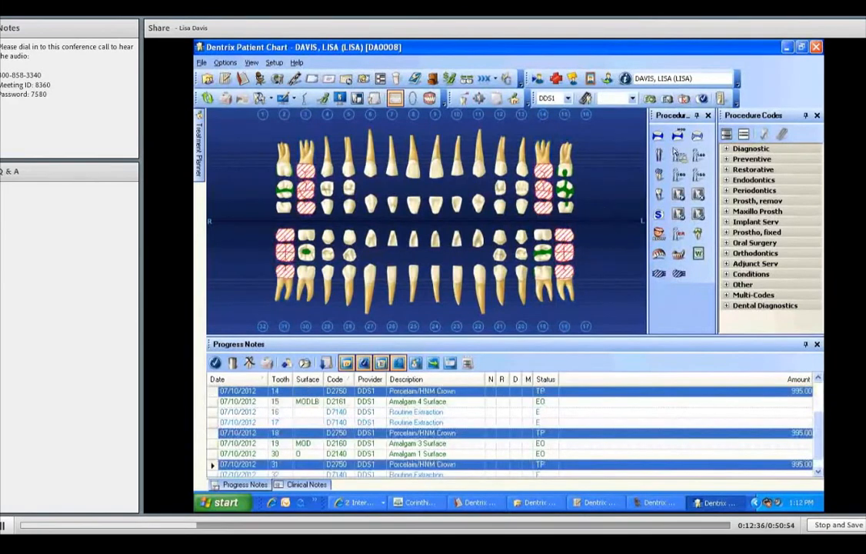
Step: Turn on Auto-State for treatment plan and chart D2330 anterior composites on teeth 22 to 27, using the incisal surface for all
click(722, 100)
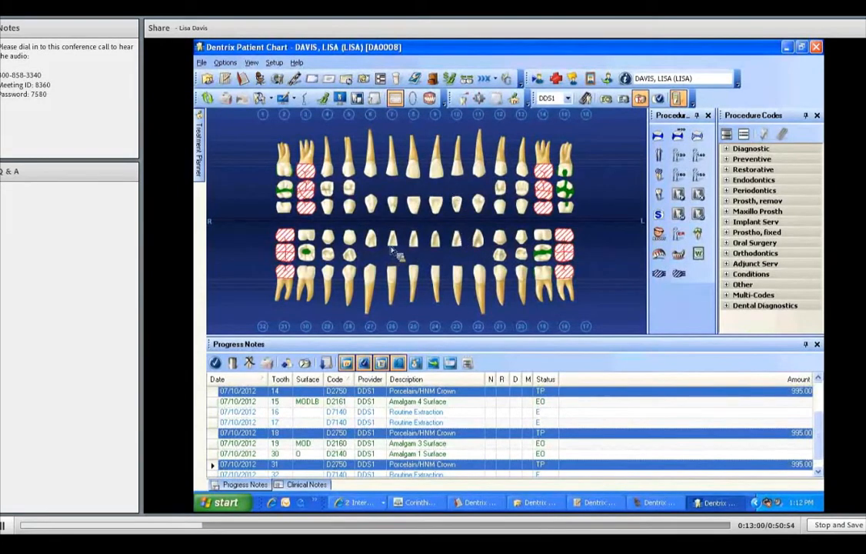
drag(449, 245, 481, 247)
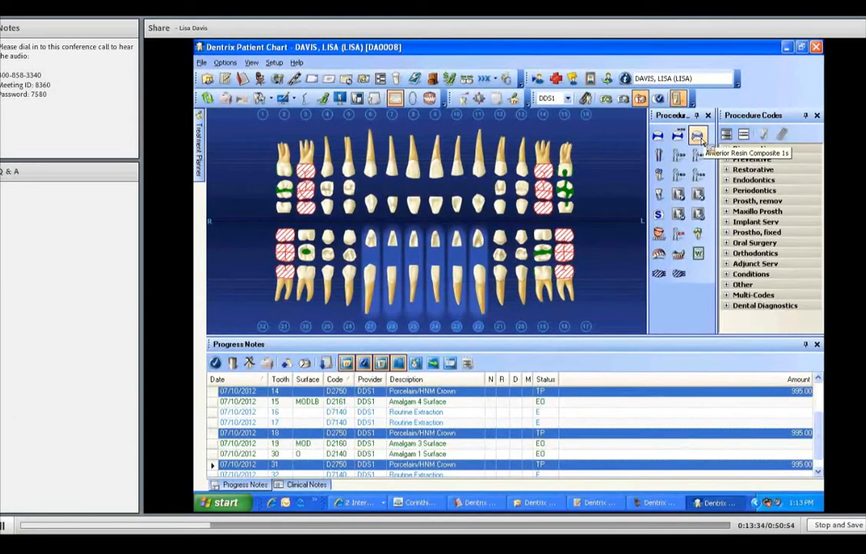
click(700, 138)
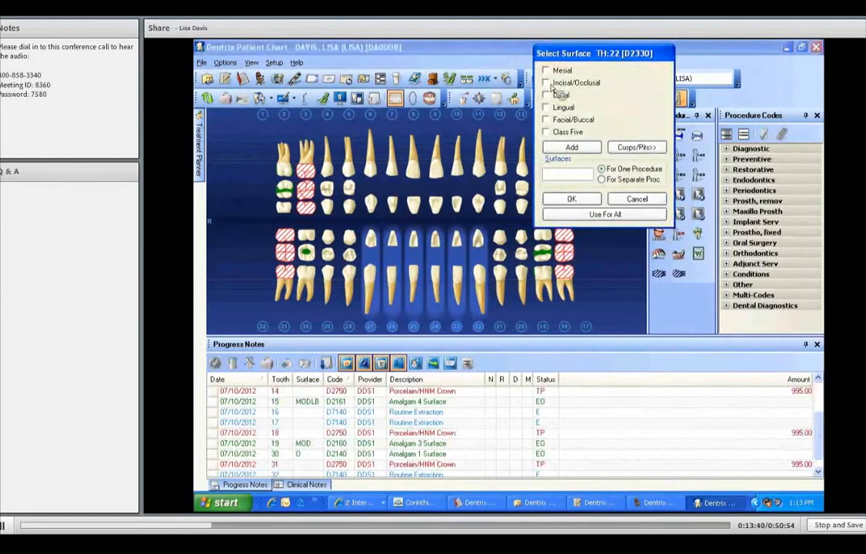
click(611, 215)
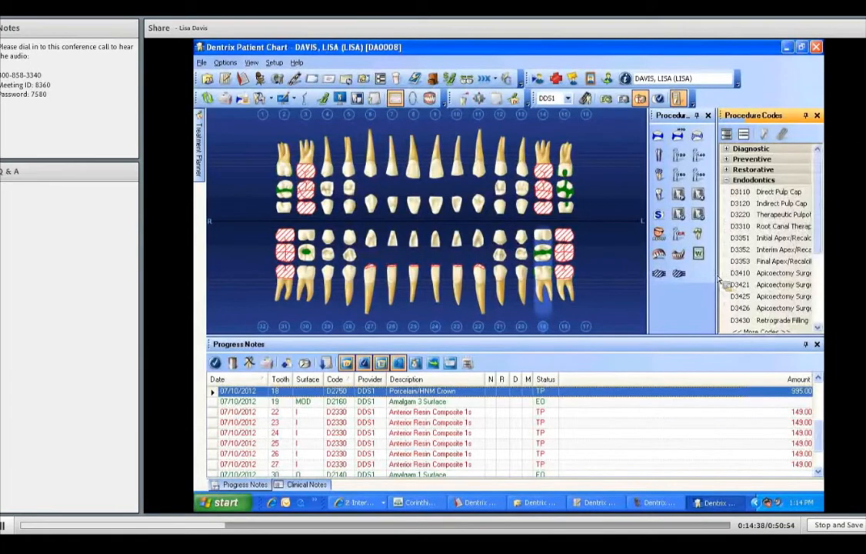
Step: Widen the Procedure Codes list and chart Root Canal Therapy on Molar (D3330) on tooth 19 from the full Endodontics codes
drag(717, 277, 684, 278)
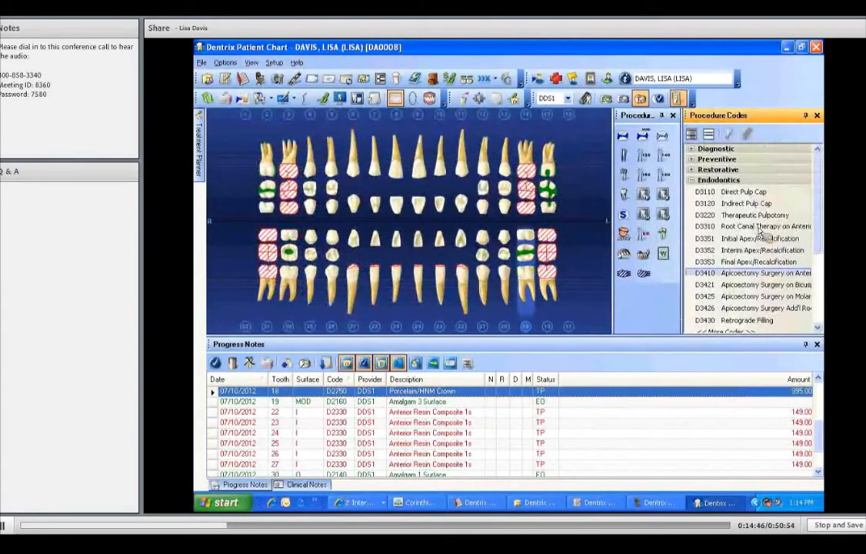
click(759, 229)
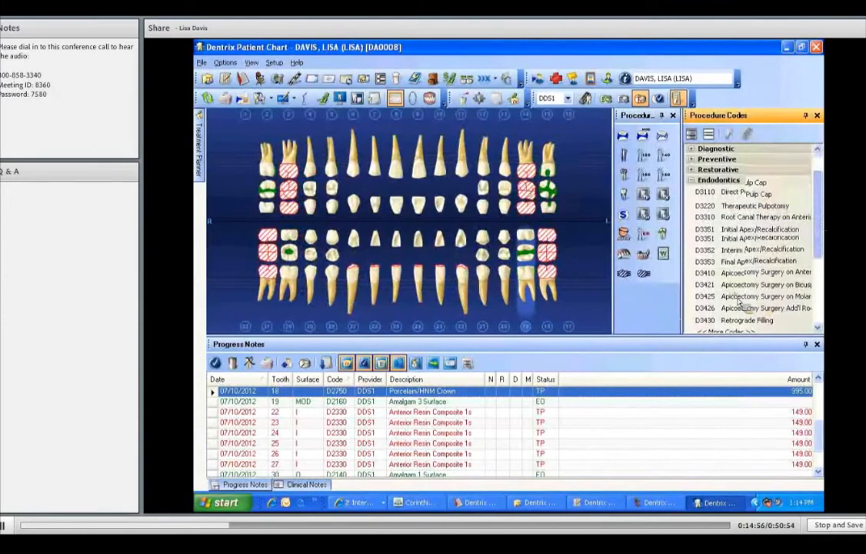
scroll(738, 300, down, 1)
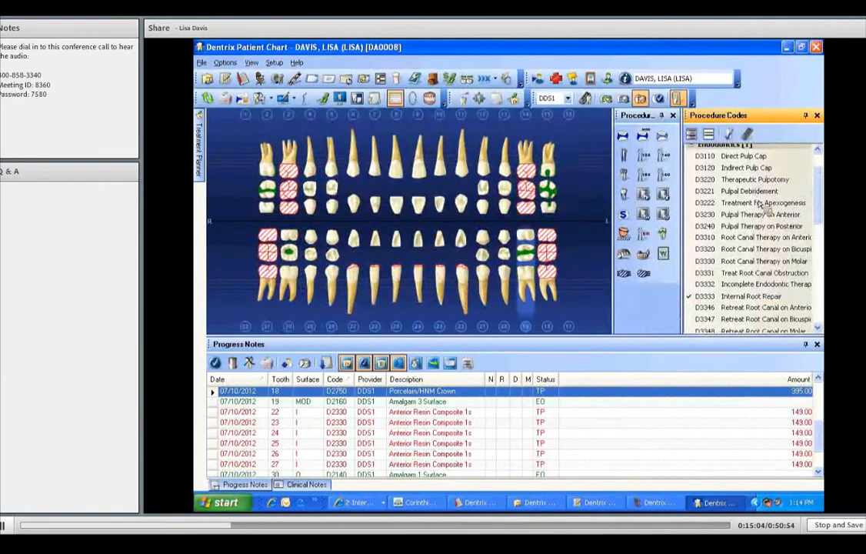
click(750, 226)
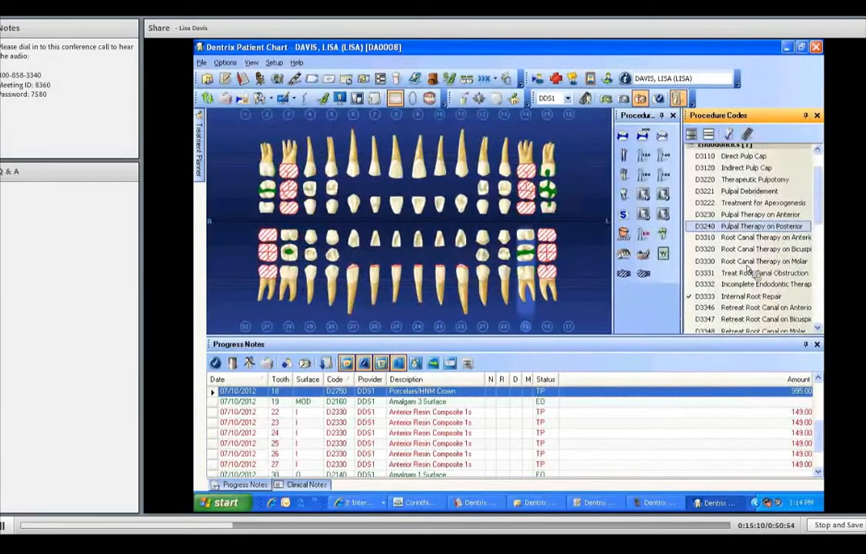
scroll(747, 269, down, 2)
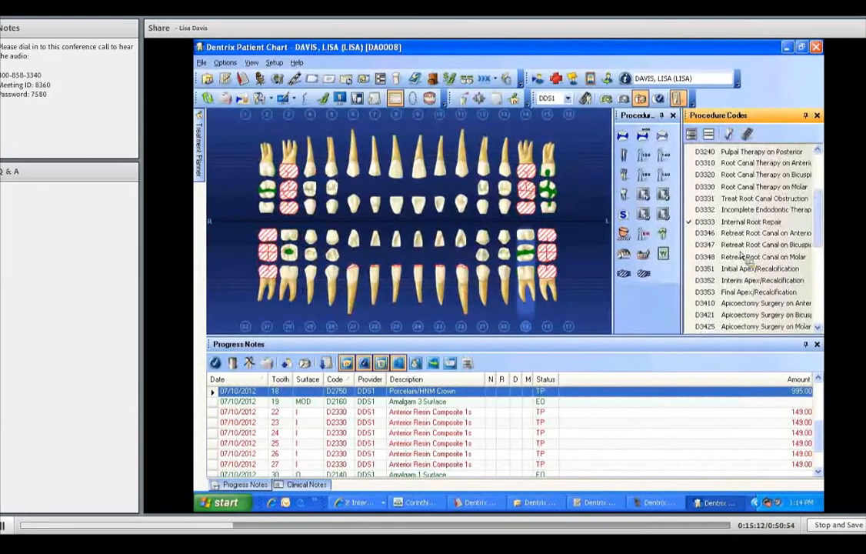
click(740, 244)
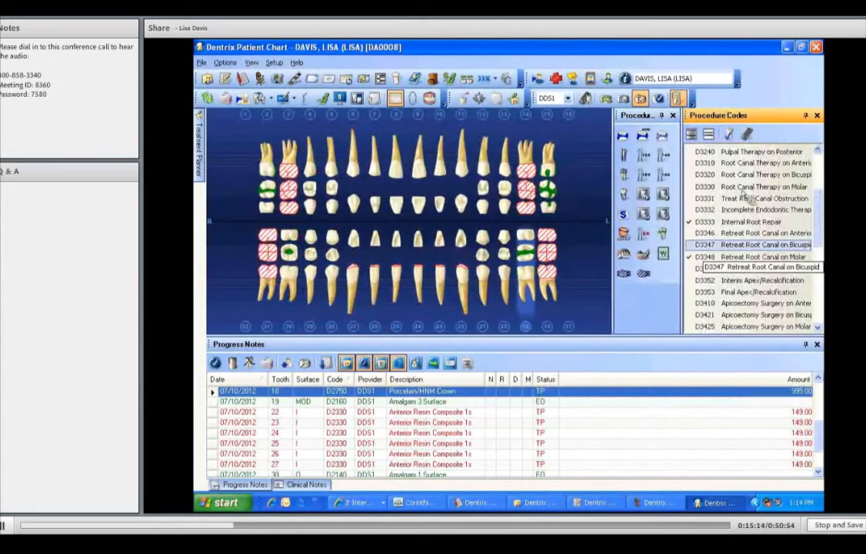
click(742, 188)
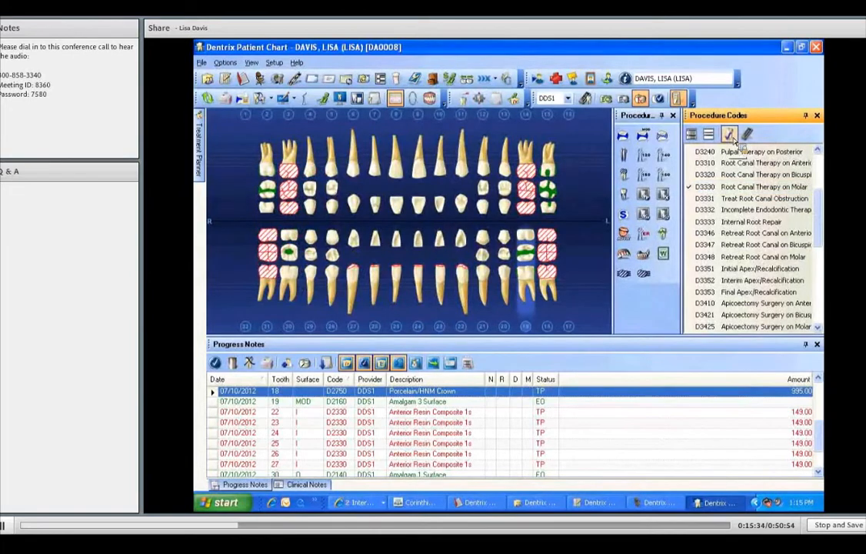
click(542, 303)
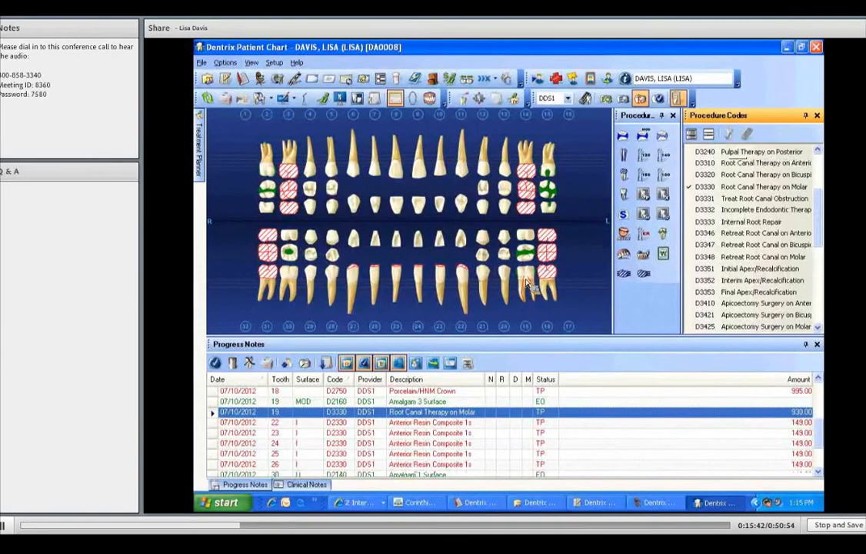
Step: Chart Core Buildup (D2950) and Porcelain/HNM Crown (D2750) together on tooth 19, then collapse all procedure code categories
click(526, 283)
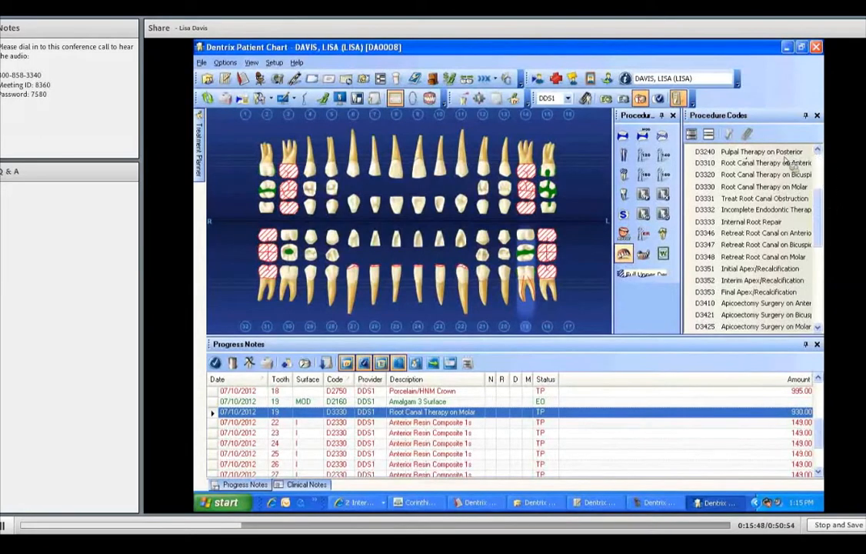
scroll(711, 183, up, 3)
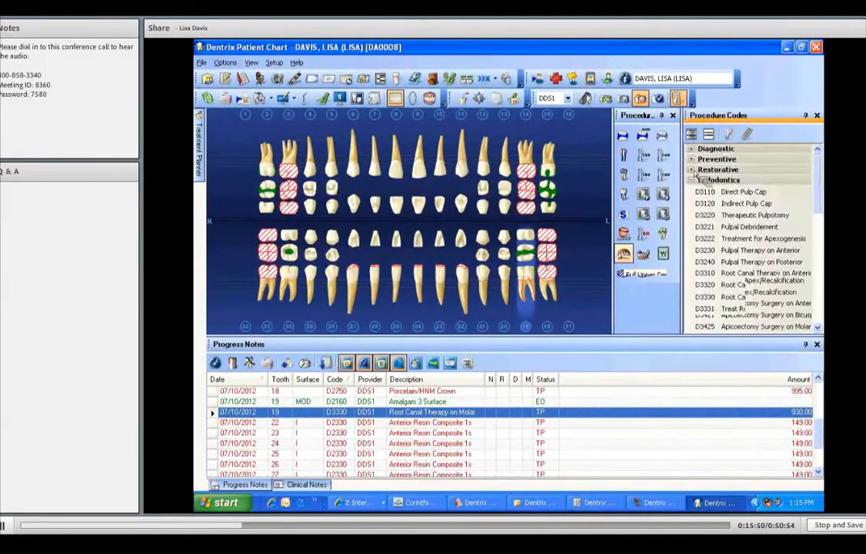
click(692, 169)
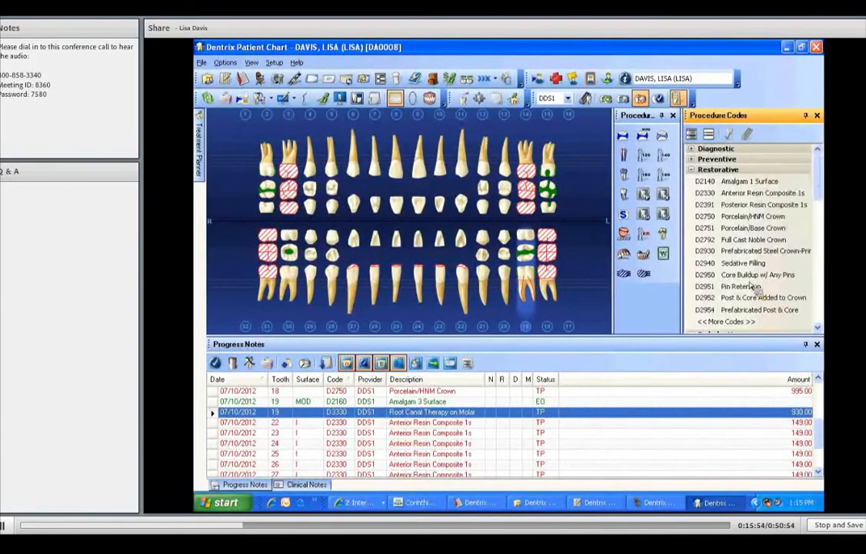
click(741, 279)
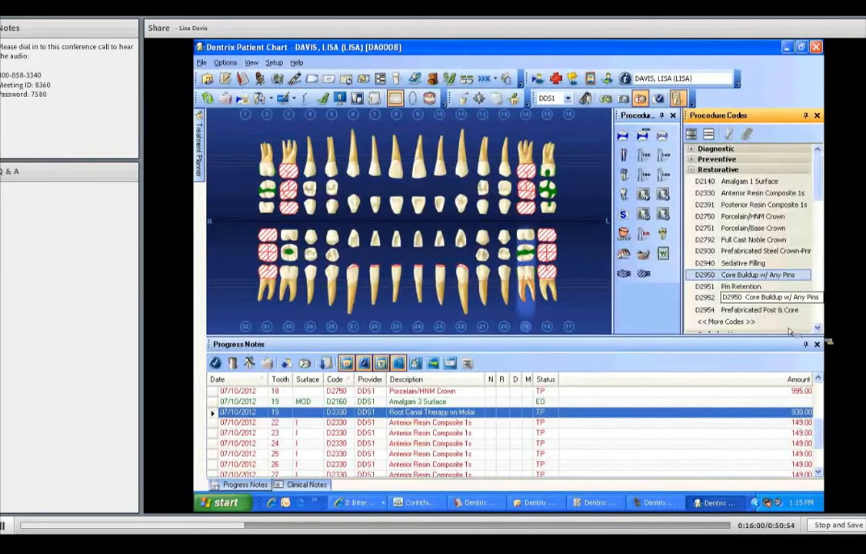
click(695, 218)
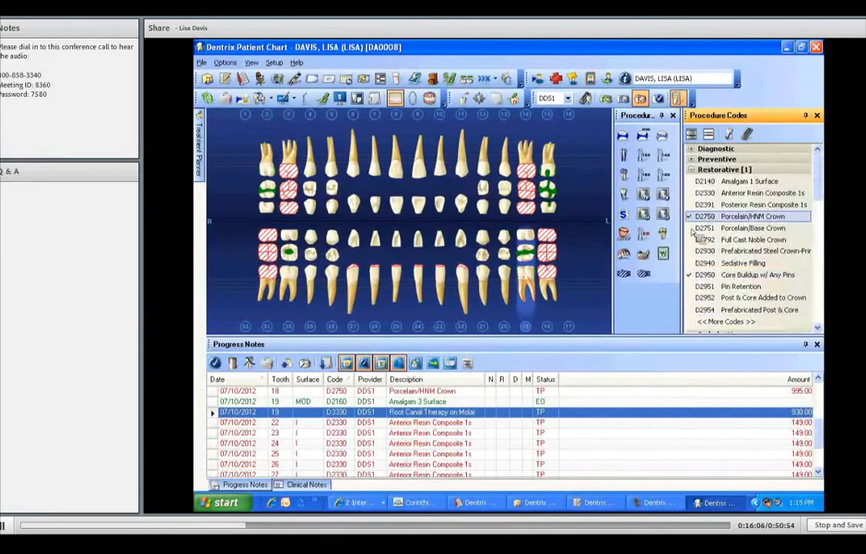
click(730, 135)
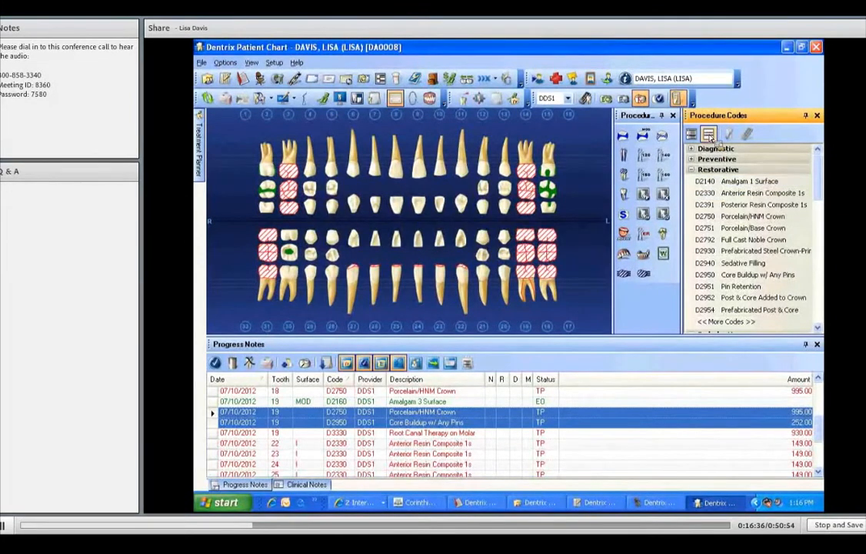
click(709, 136)
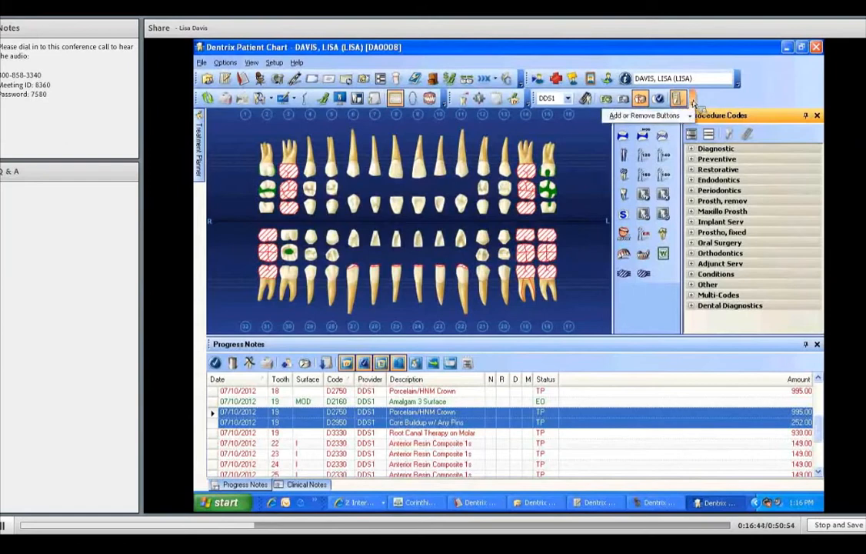
Step: Turn off Auto-State and chart code D2740 on tooth 15 as treatment-planned
click(678, 99)
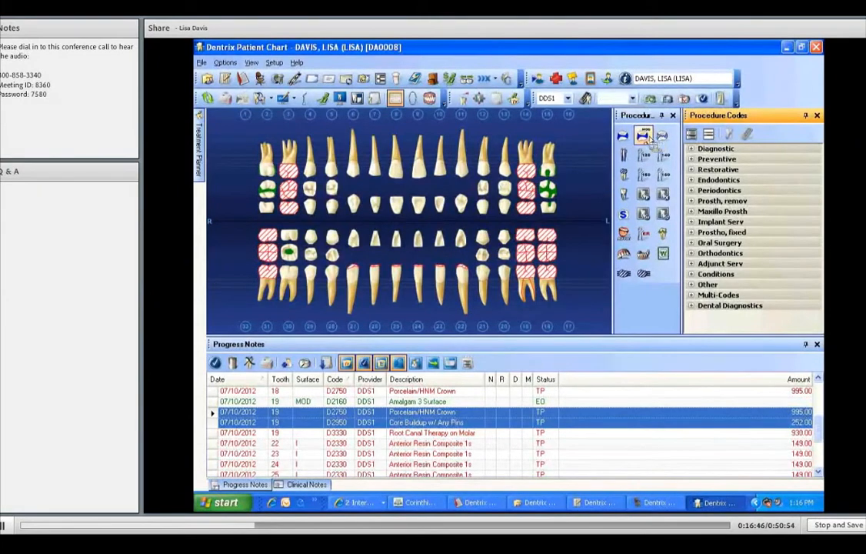
click(607, 102)
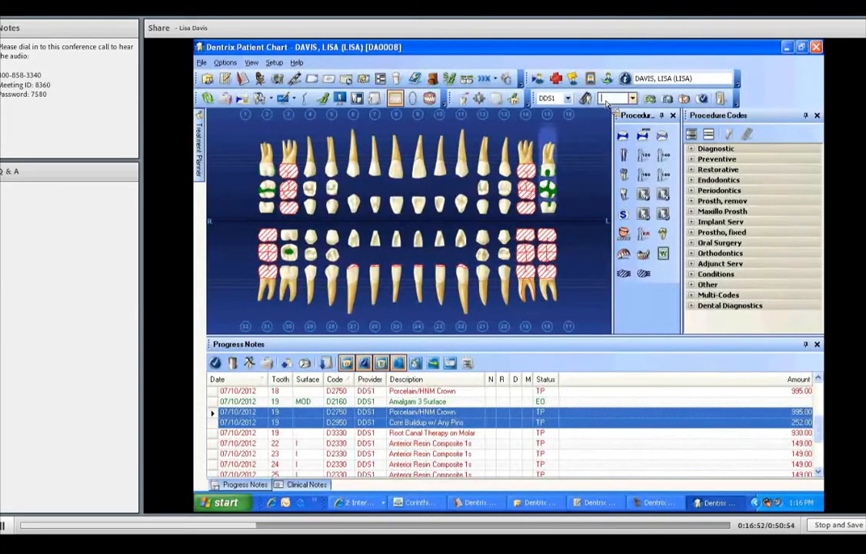
text(D2740)
key(Return)
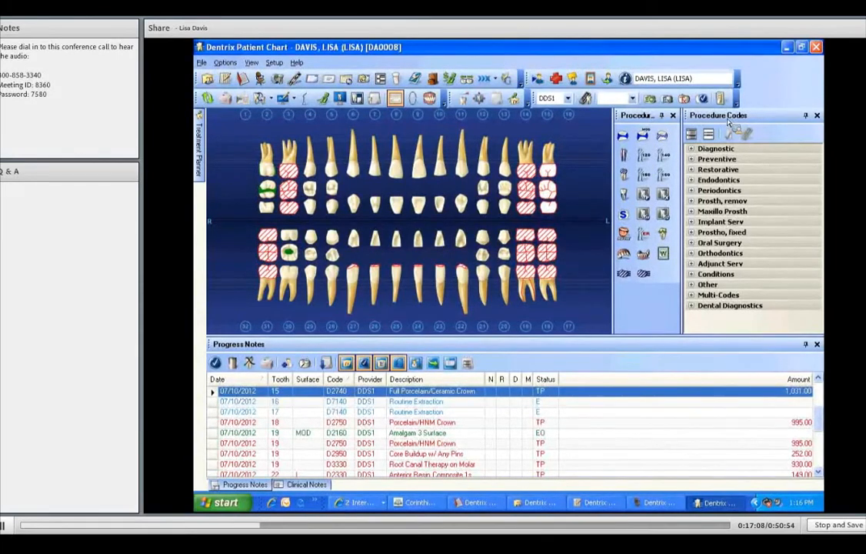
Step: Turn Auto-State back on
click(625, 104)
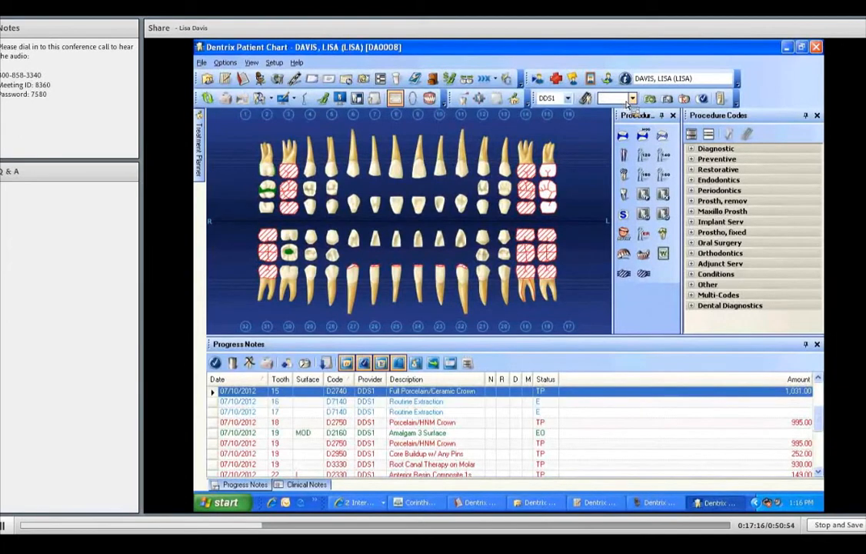
click(722, 100)
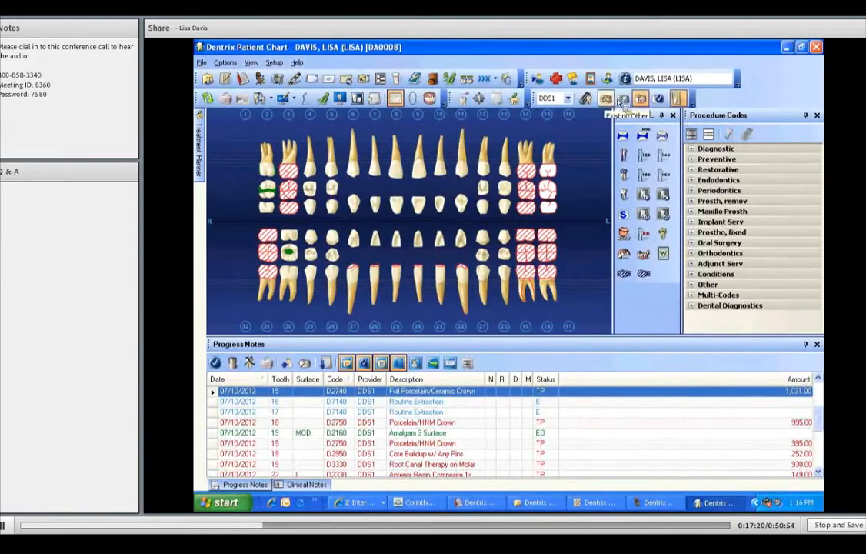
Step: Turn Auto-State off and on again to compare the two charting modes
click(679, 100)
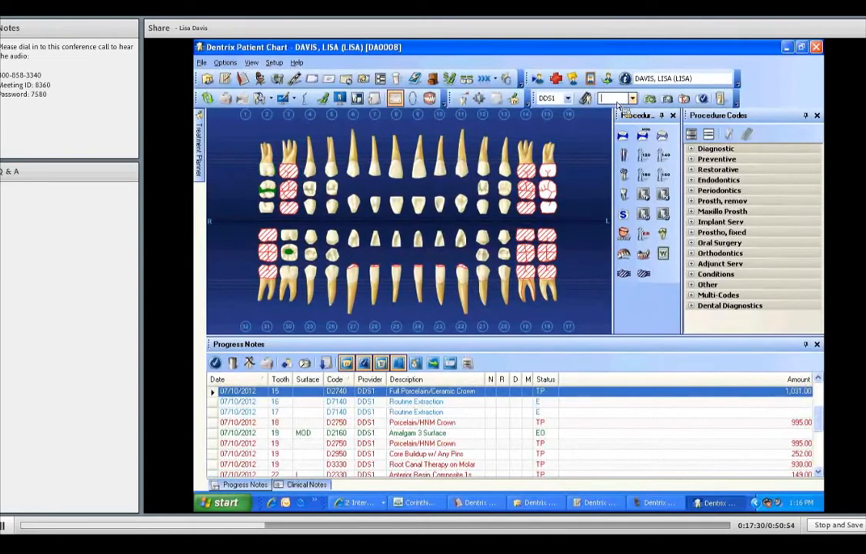
click(725, 104)
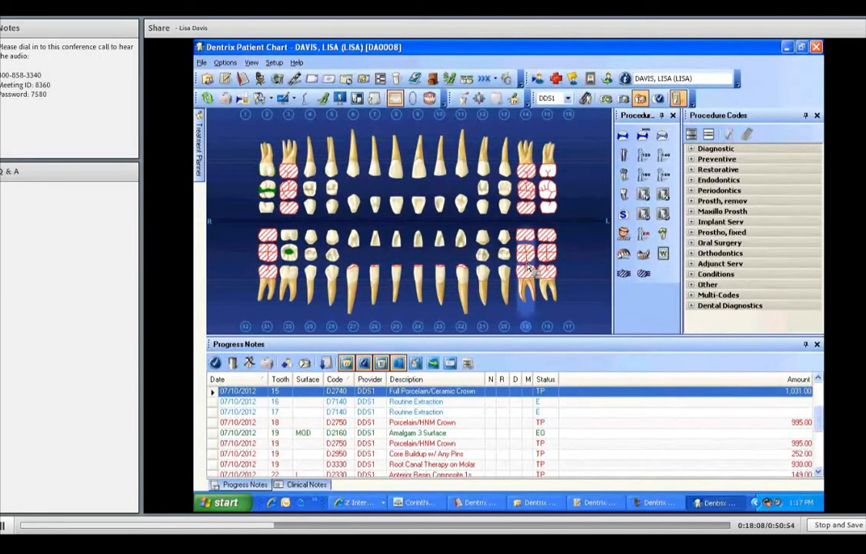
Step: Treatment-plan a Routine Extraction on tooth 19 and a bridge with Porcelain/HNM Retainer Crowns on teeth 18 and 20 and a Porcelain/HNM Pontic on 19
click(623, 157)
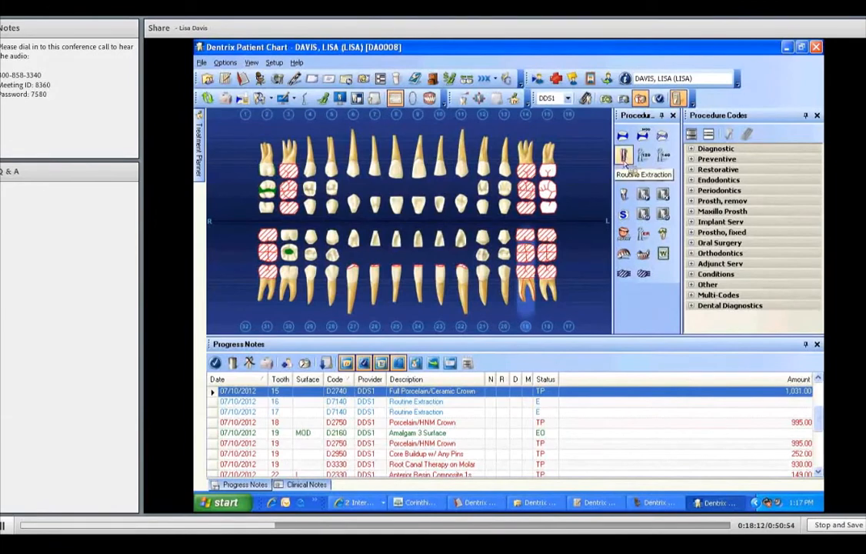
click(526, 265)
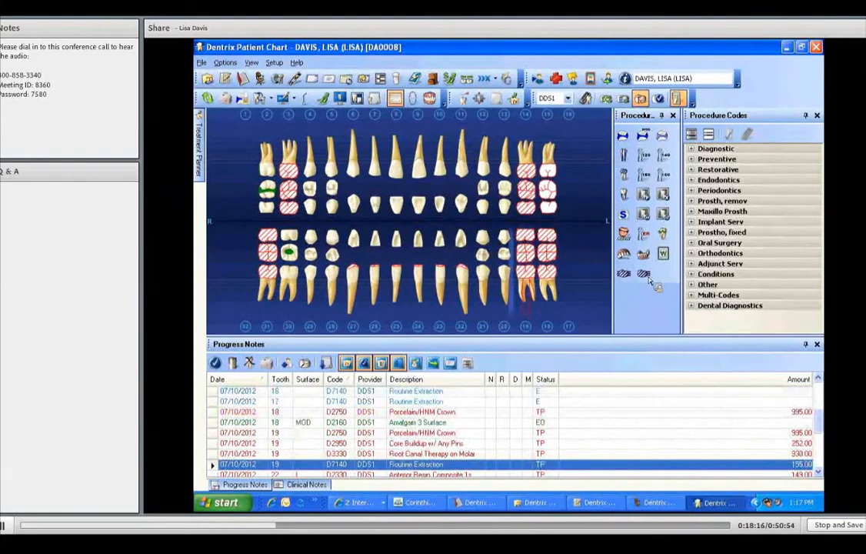
click(644, 274)
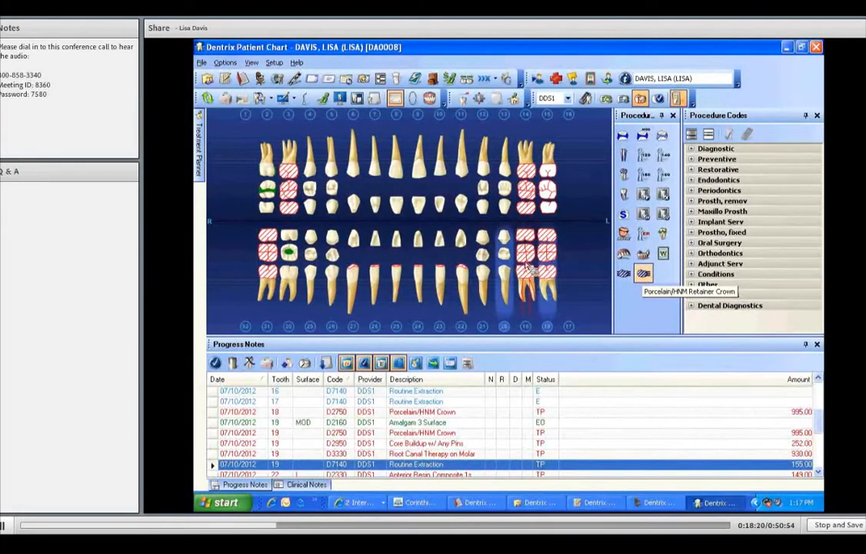
click(624, 275)
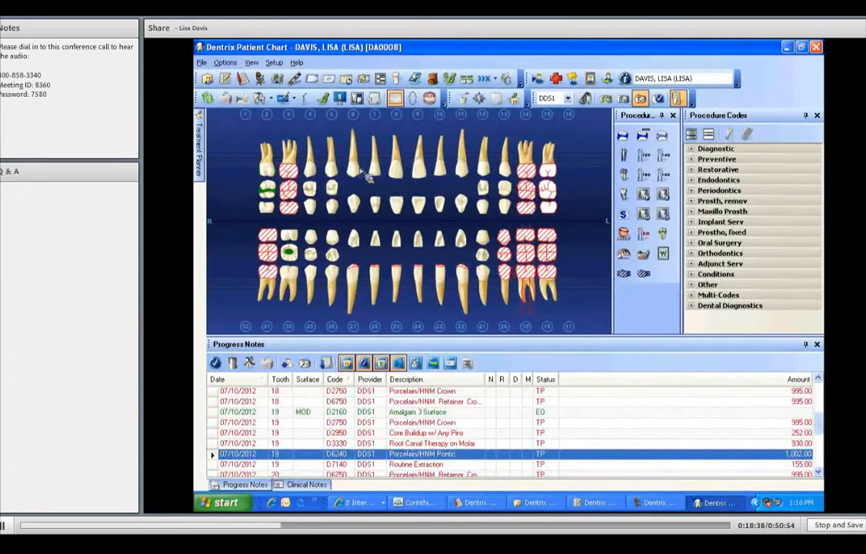
Step: Turn off Auto-State and chart code D2740 as treatment-planned on teeth 6 through 11 together
drag(386, 165, 463, 168)
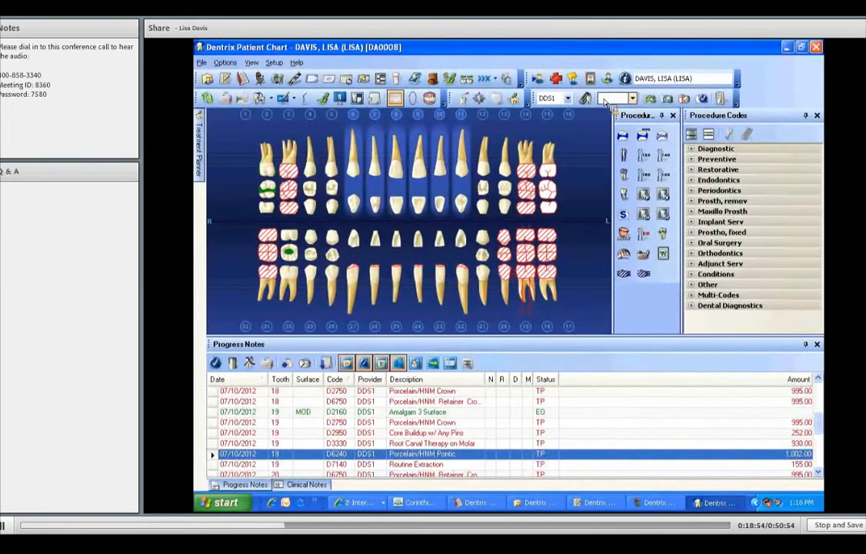
text(D2740)
click(684, 99)
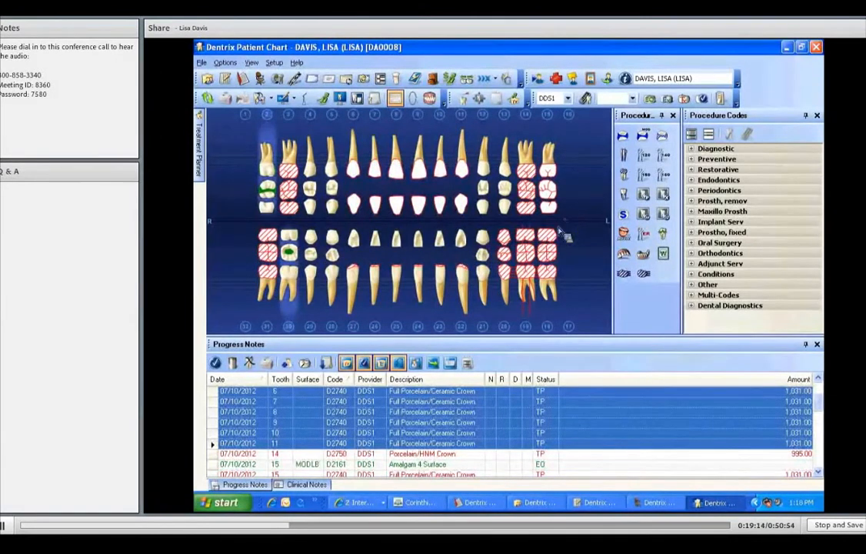
Step: Add teeth 15, 14, 19 and 11 through 6 individually to the current multiple-tooth selection in the chart
click(541, 192)
click(523, 185)
click(527, 269)
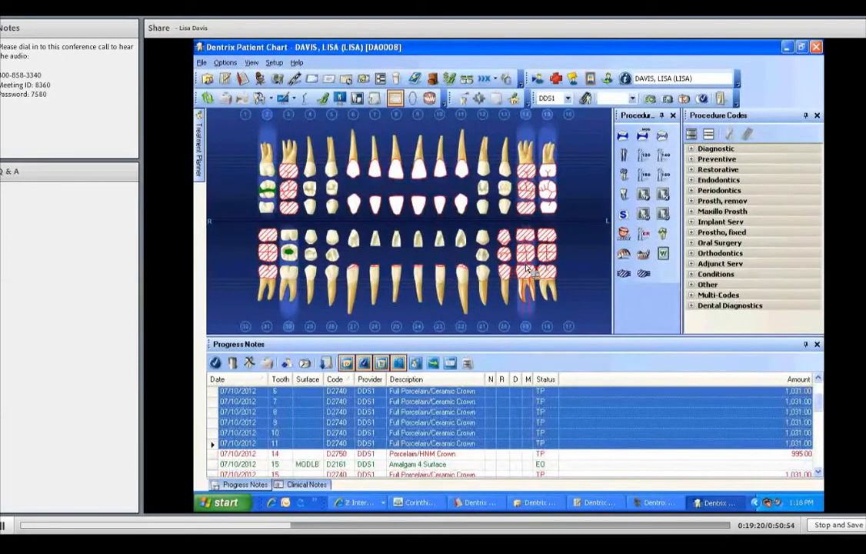
click(463, 175)
click(440, 169)
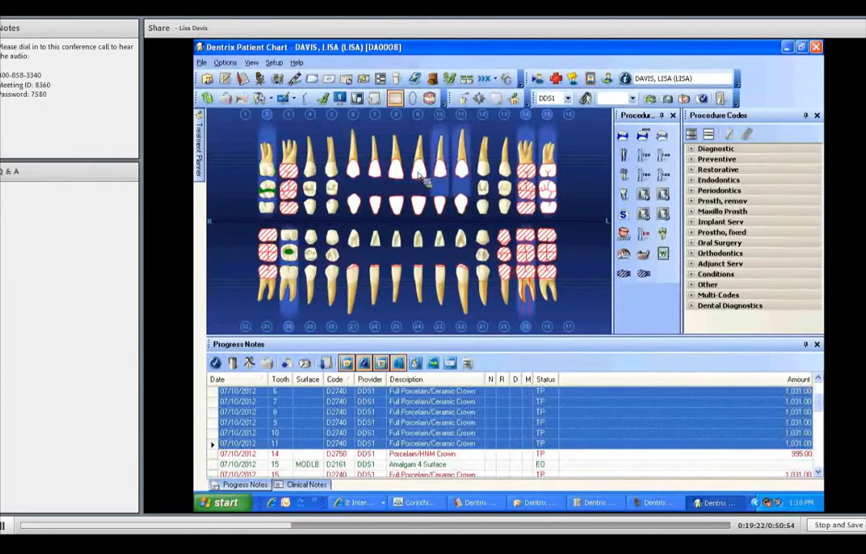
click(419, 175)
click(399, 175)
click(377, 174)
click(355, 172)
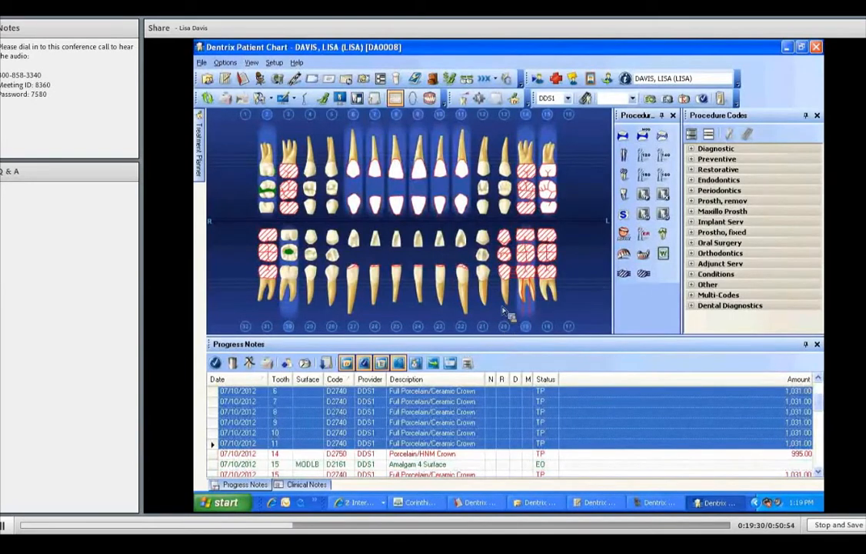
Step: Enlarge the Progress Notes panel and highlight the existing Routine Extraction entries for teeth 16 and 17
drag(479, 391, 479, 363)
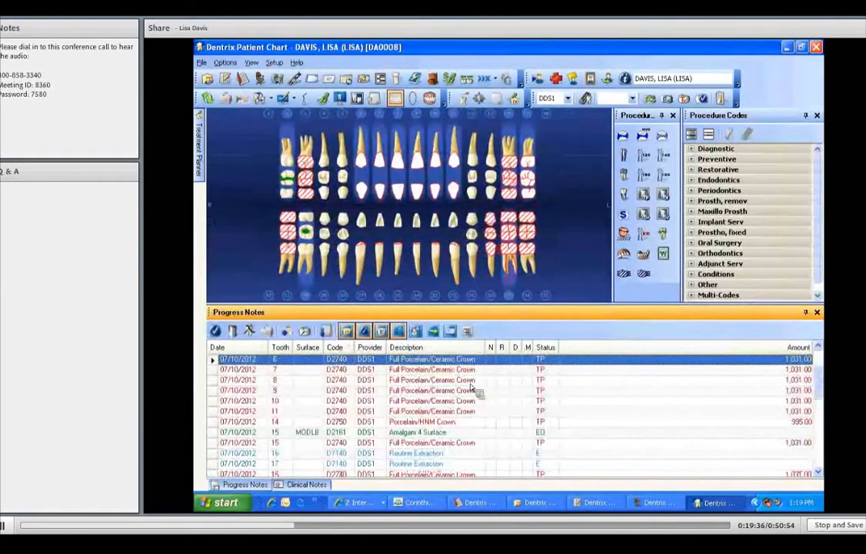
click(457, 453)
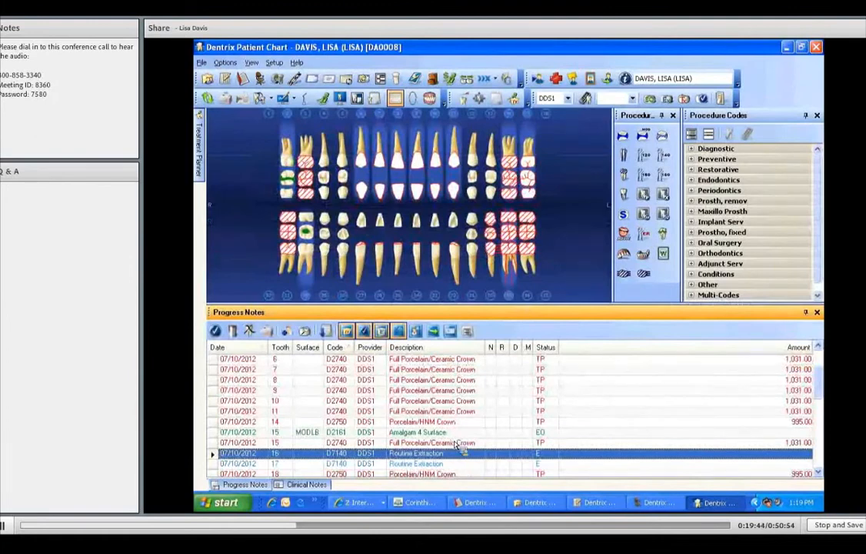
drag(452, 467, 498, 387)
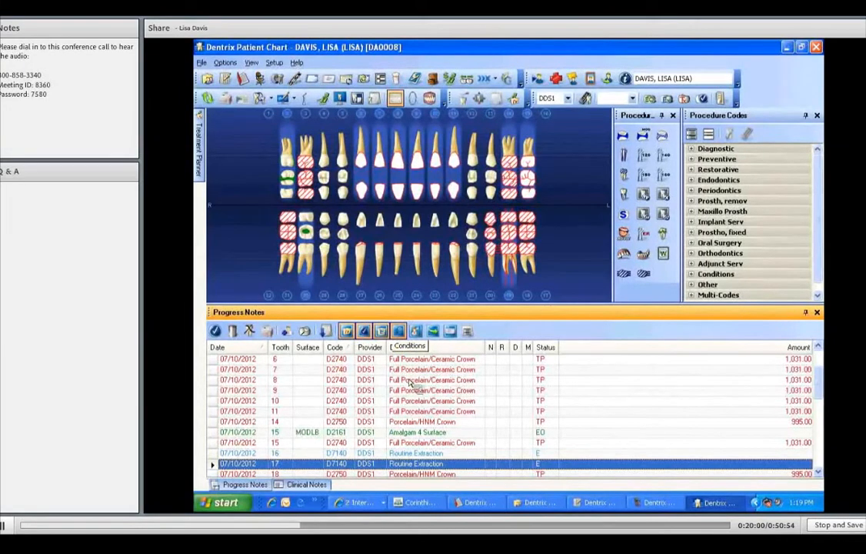
Step: Hide existing procedures in the enlarged Progress Notes and try the completed and treatment-planned filters, leaving both of them on
click(377, 339)
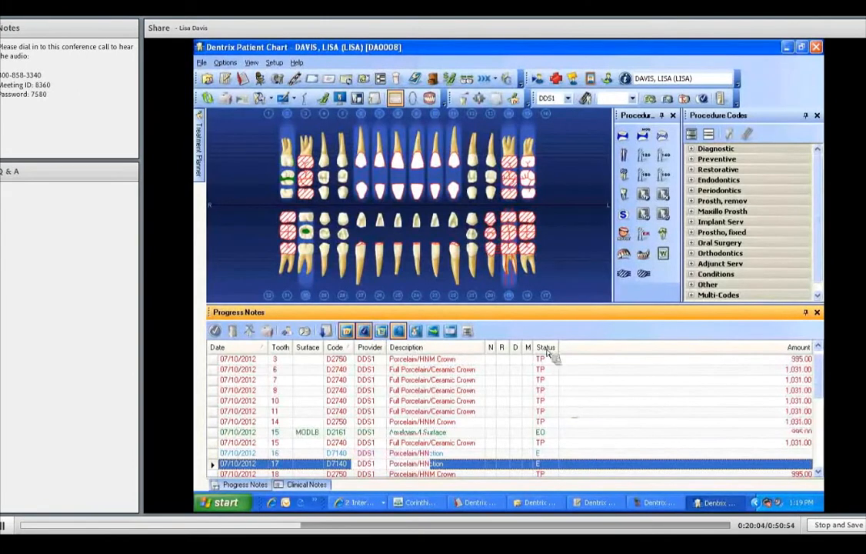
click(364, 331)
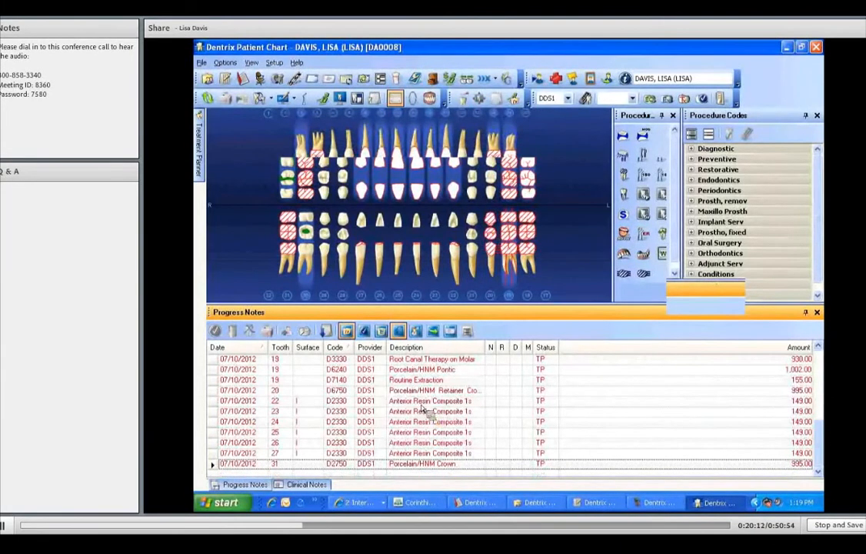
drag(350, 305, 353, 281)
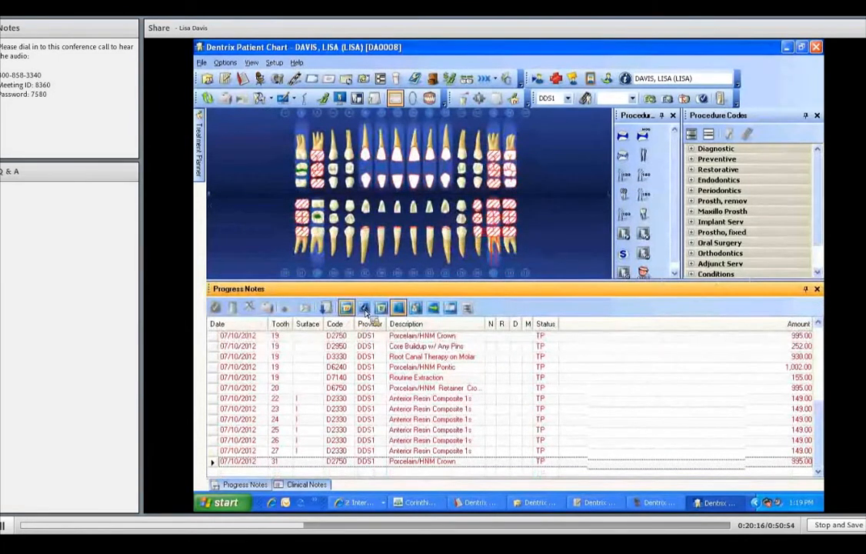
click(365, 308)
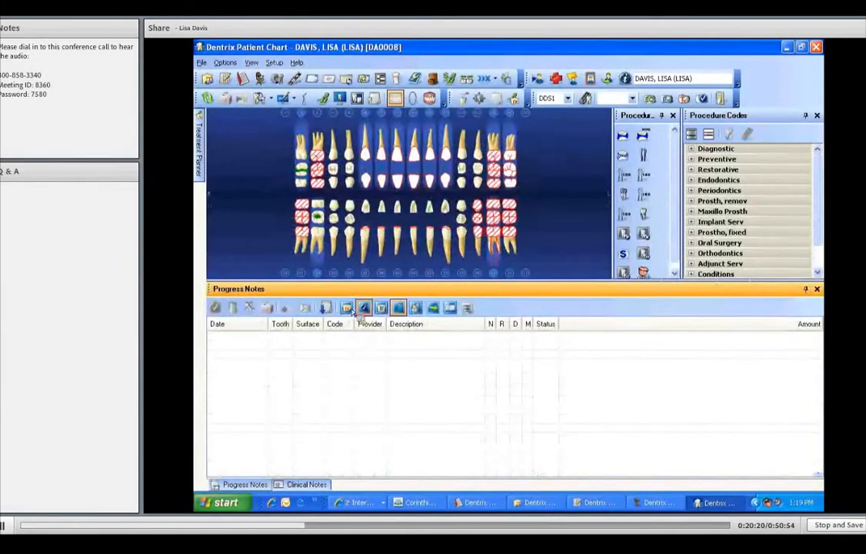
click(347, 308)
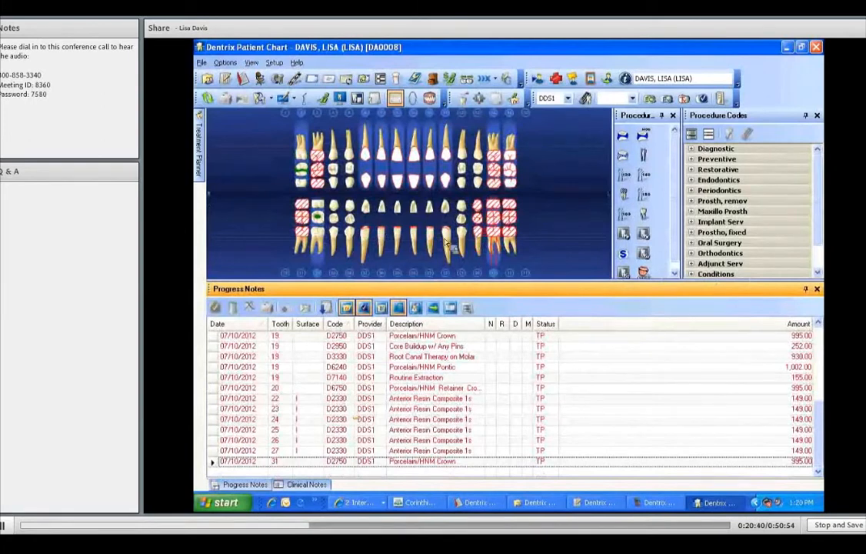
Step: Set the treatment-planned Anterior Resin Composite 1s (D2330) entries on teeth 22 through 27 complete
click(345, 402)
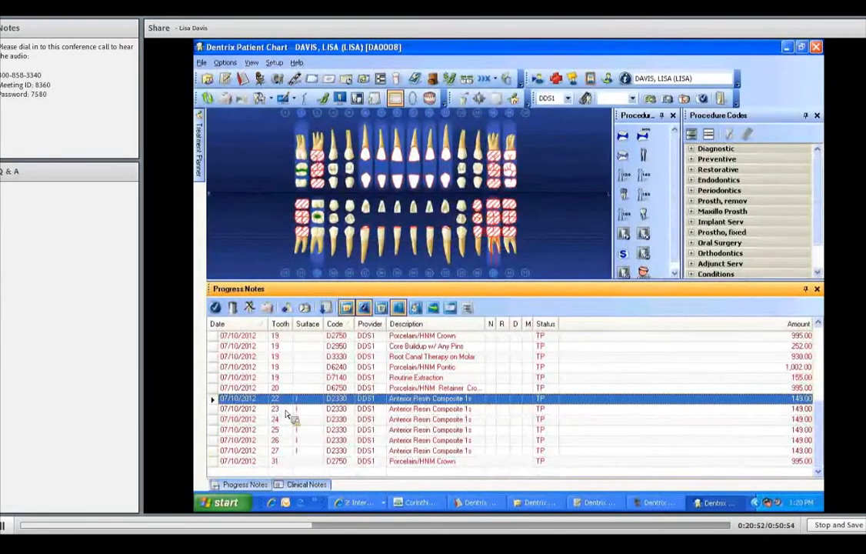
shift+click(286, 450)
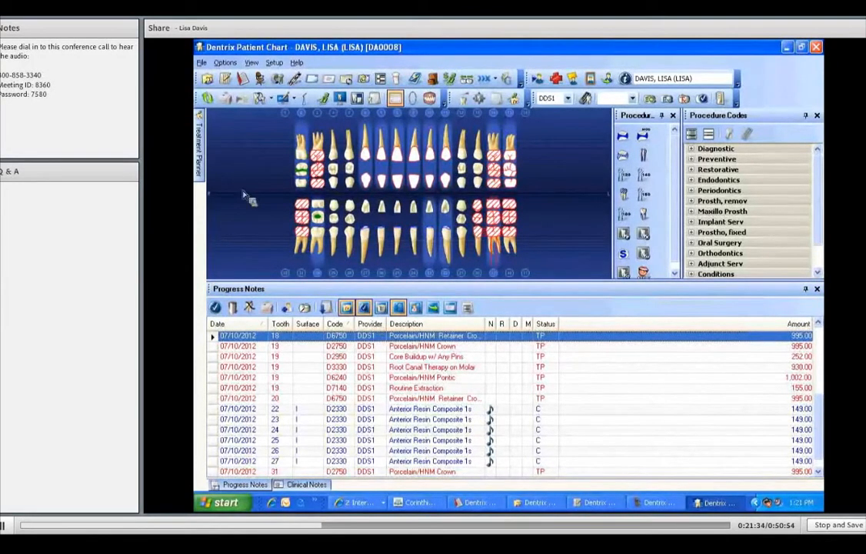
Step: Review the charges for the composites on teeth 22 through 27 in the Ledger and return to the Patient Chart
click(225, 79)
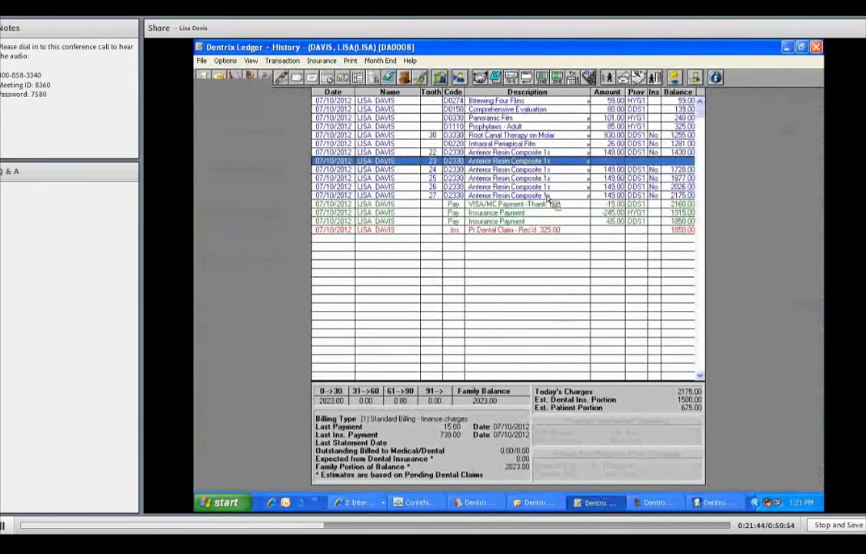
click(547, 196)
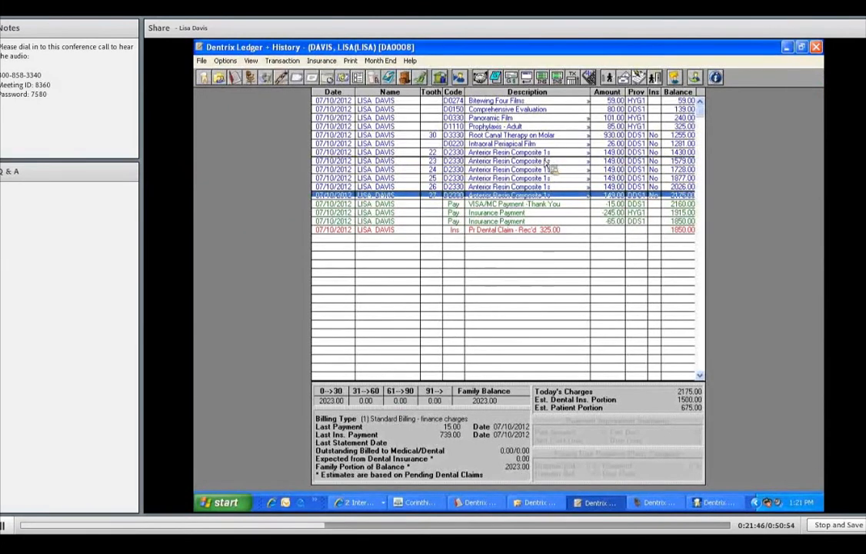
click(485, 153)
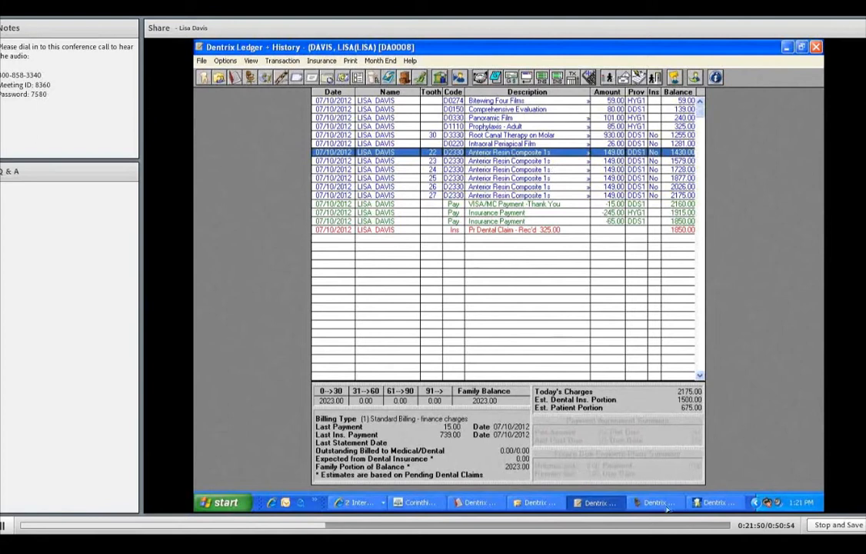
click(706, 504)
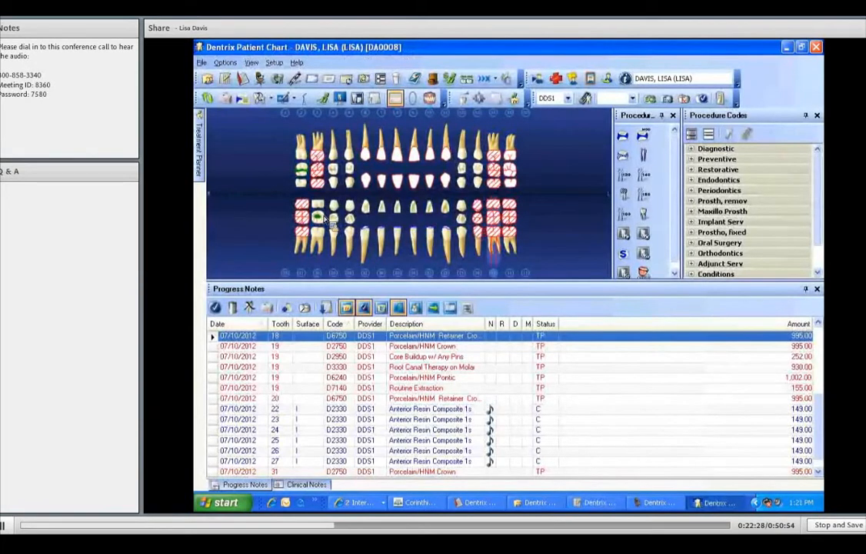
Step: Create a new clinical note with a date and time stamp and the text "RHH: NO CHANGES, DID PREMEDICATE."
click(307, 485)
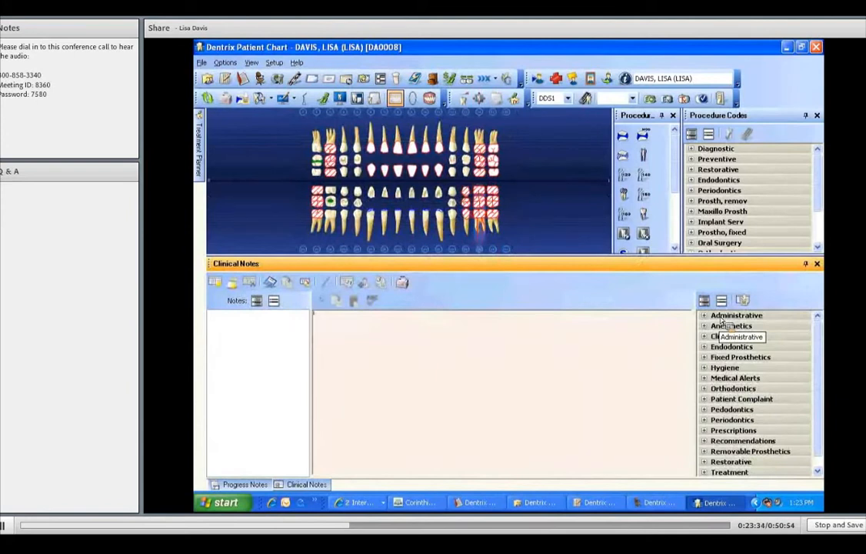
click(216, 283)
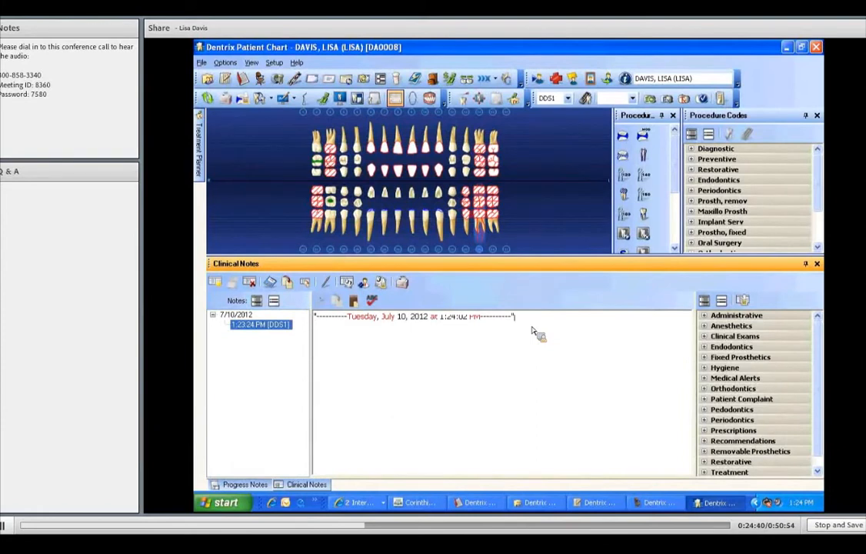
text(KH)
text(H:)
text( NO CHANGE)
text(S)
text(,)
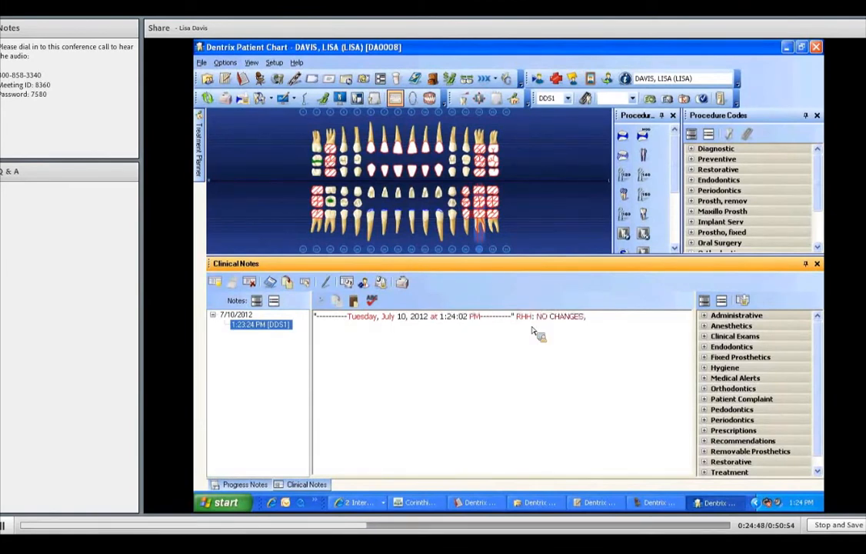
text( DID PREMEDICATE)
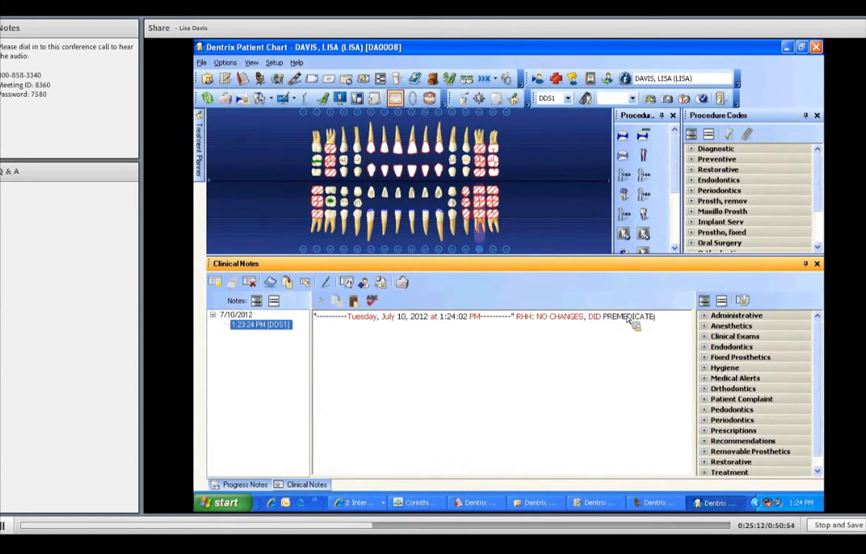
text(/)
key(BackSpace)
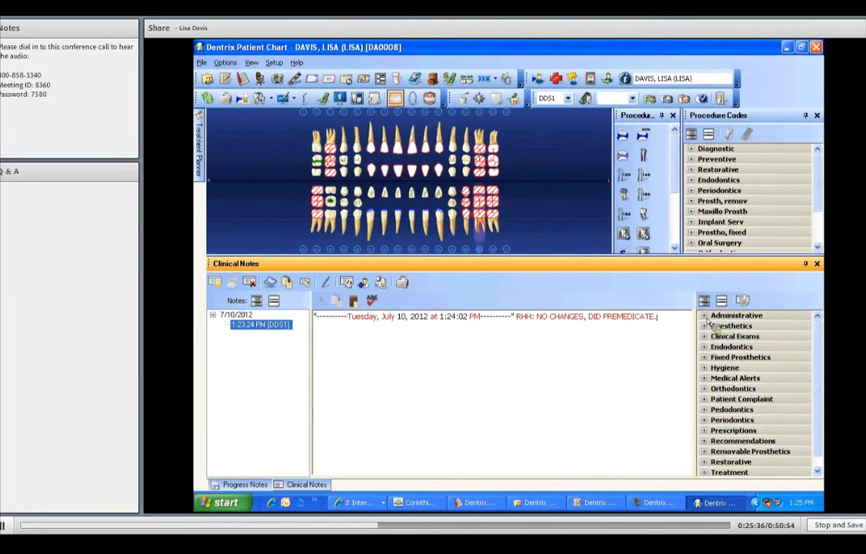
Step: Browse the clinical note templates under Administrative, Anesthetics, Clinical Exams and Endodontics, and collapse all template categories
click(705, 316)
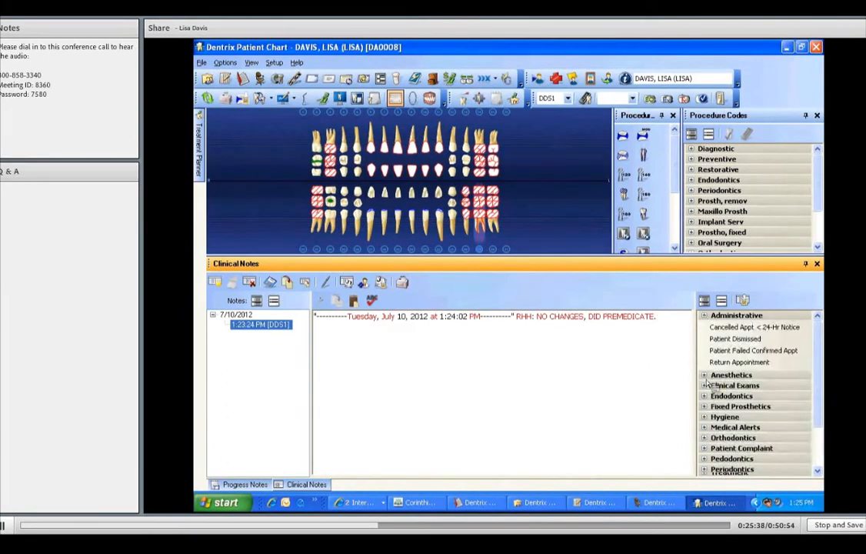
click(706, 425)
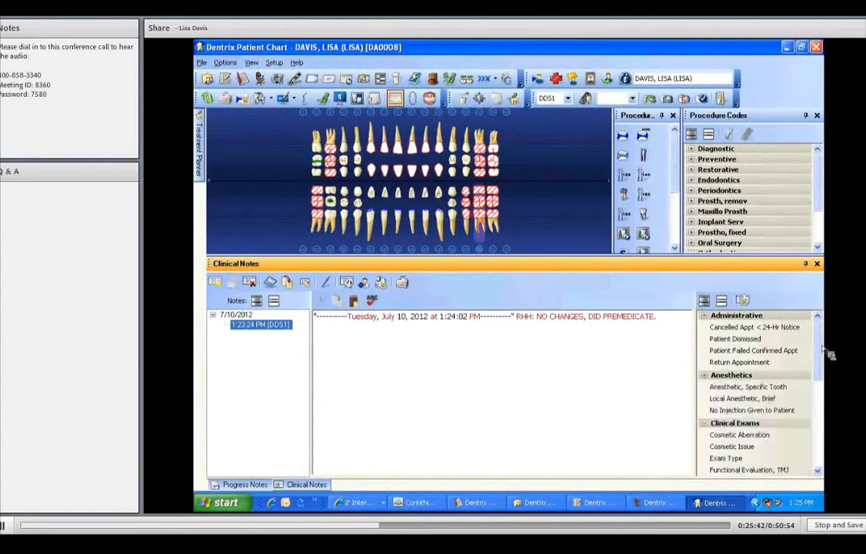
click(820, 406)
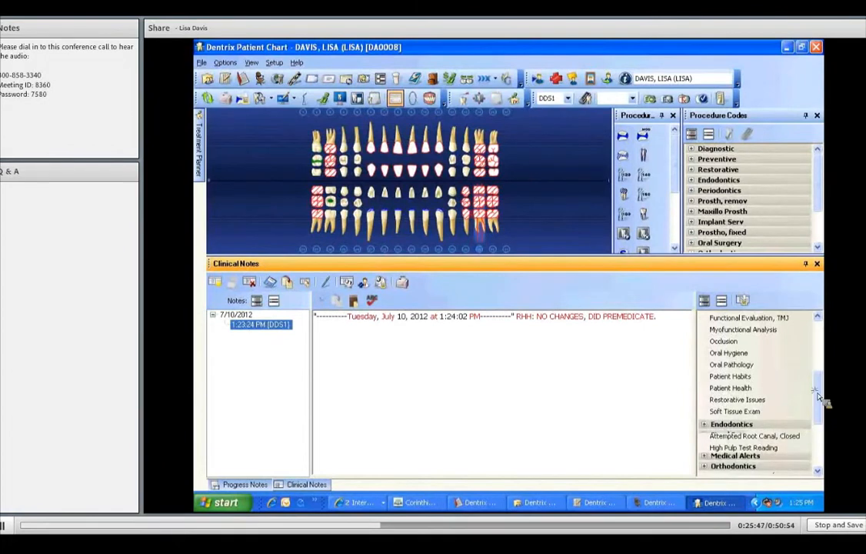
click(818, 459)
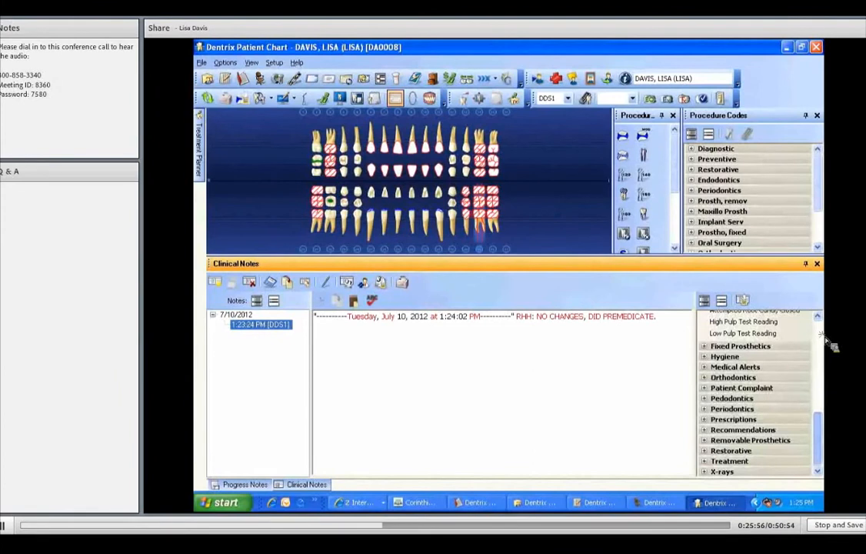
drag(820, 355, 819, 357)
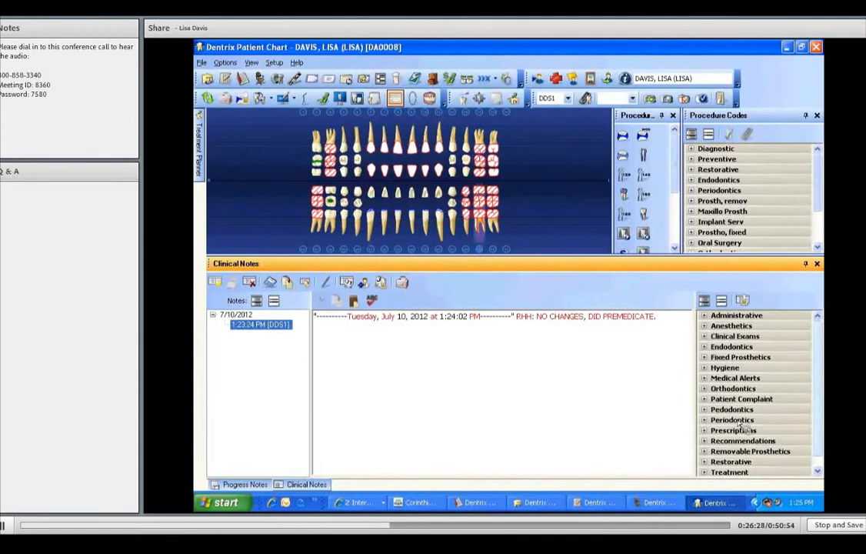
Step: Insert the Health History Updated template from Medical Alerts into the clinical note and append "NO LONGER NEEDS TO PREMEDICATE"
click(704, 378)
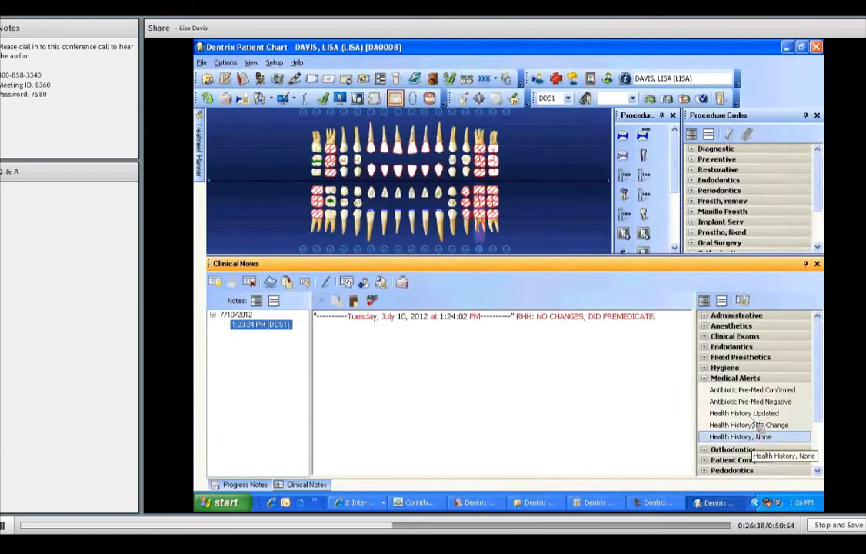
mouse_move(747, 414)
mouse_down()
mouse_move(645, 406)
mouse_move(595, 369)
mouse_move(601, 359)
mouse_move(345, 348)
mouse_up()
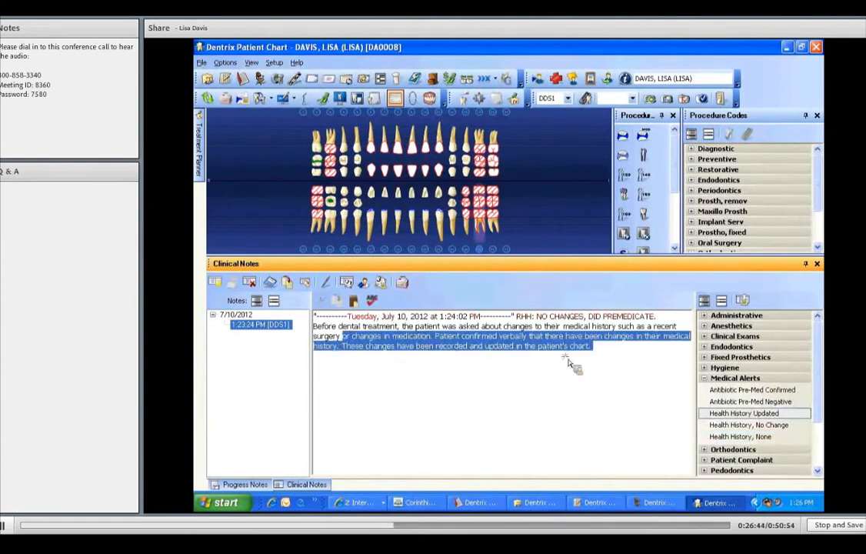
click(605, 351)
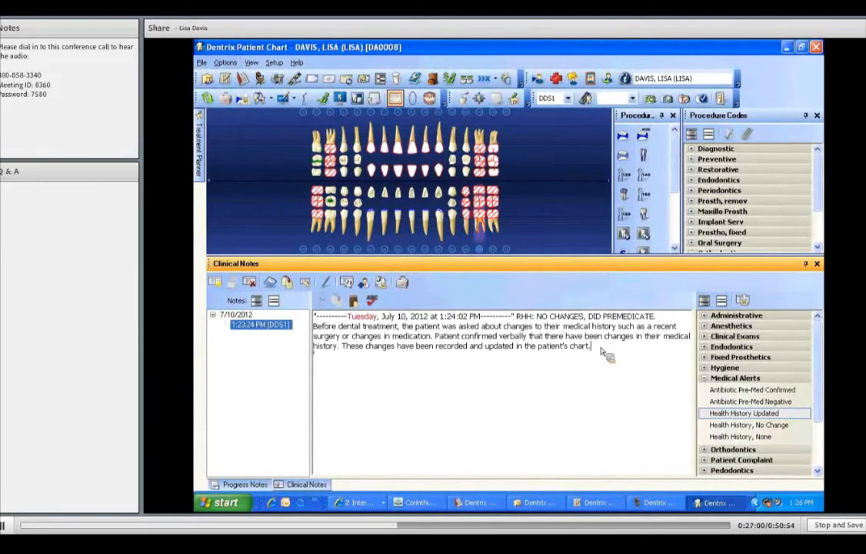
text(NO LONGER NEE)
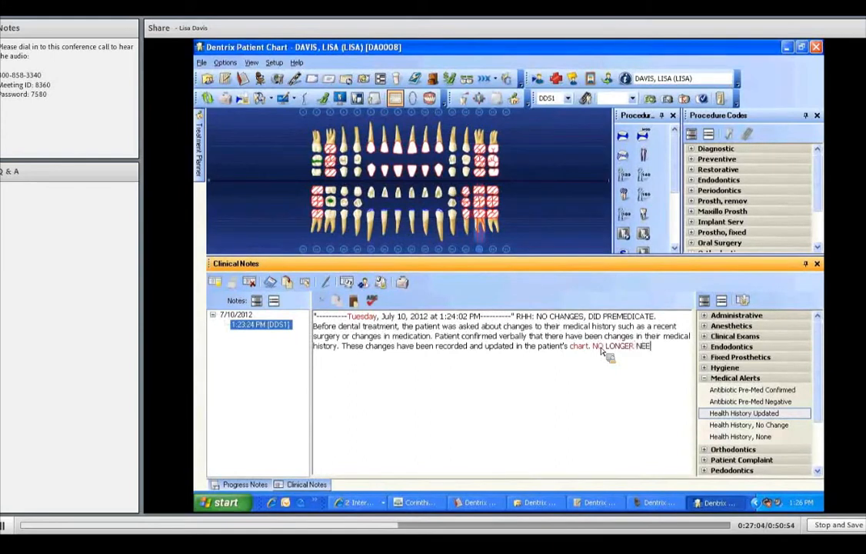
text(DS TO PREMEDICATE)
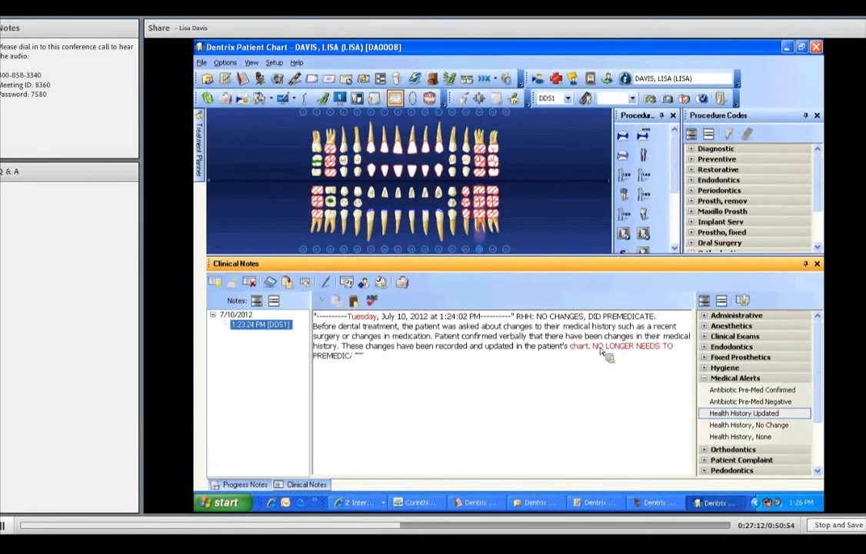
key(Return)
Step: Insert a Restorative crown cementation template for tooth 14, choosing resin with high noble metal, RelyX cement, Fuji Bond and verbal post-op instructions
drag(821, 359, 824, 439)
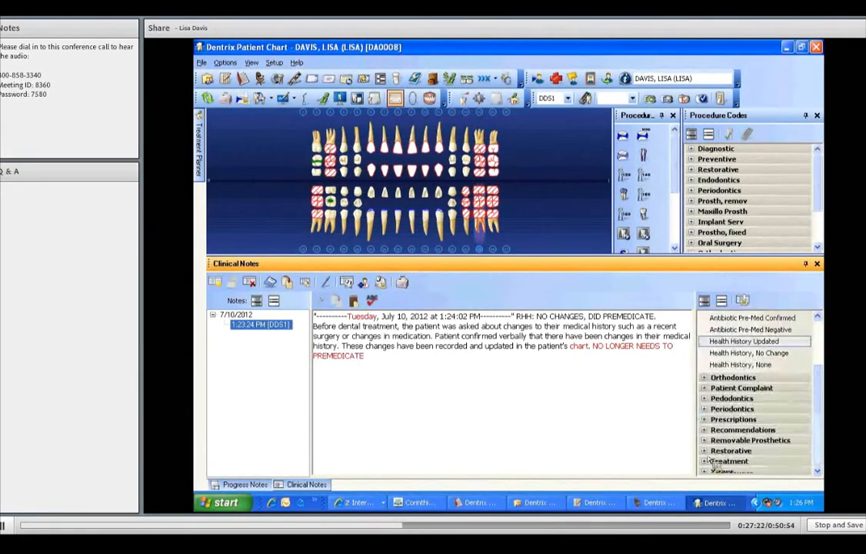
double_click(810, 390)
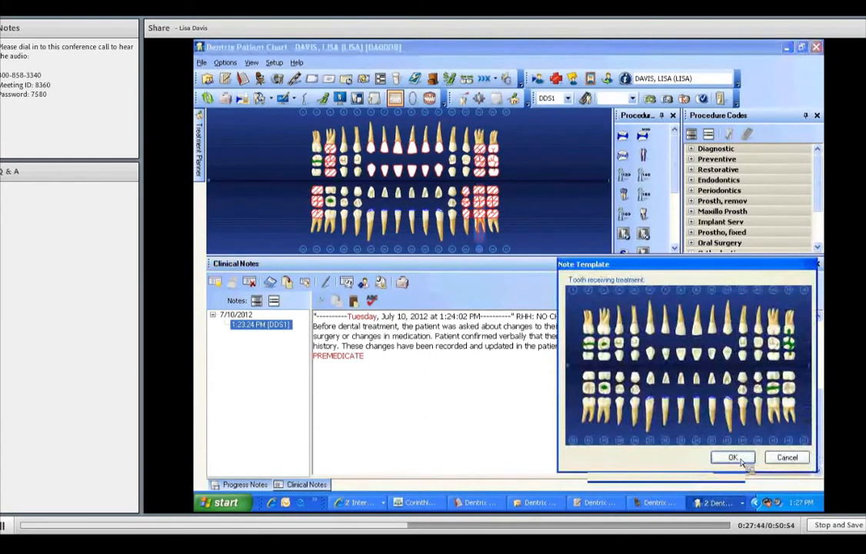
click(732, 457)
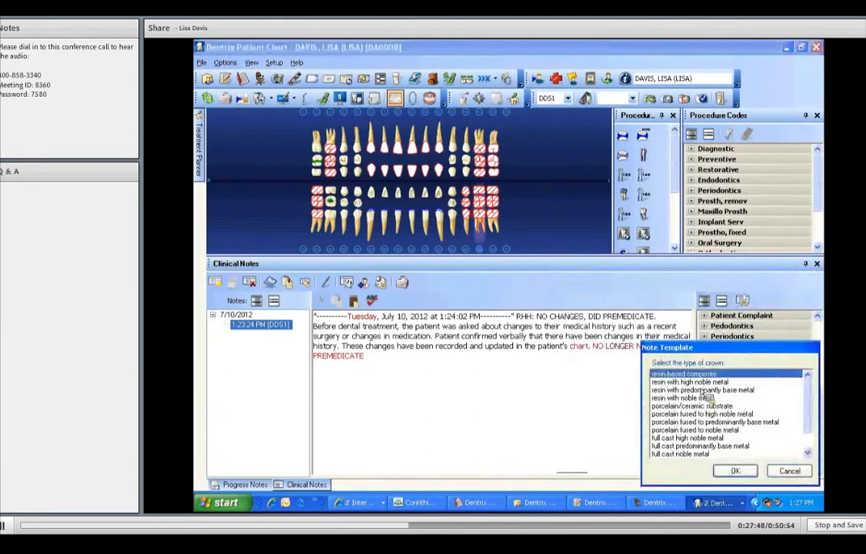
click(735, 471)
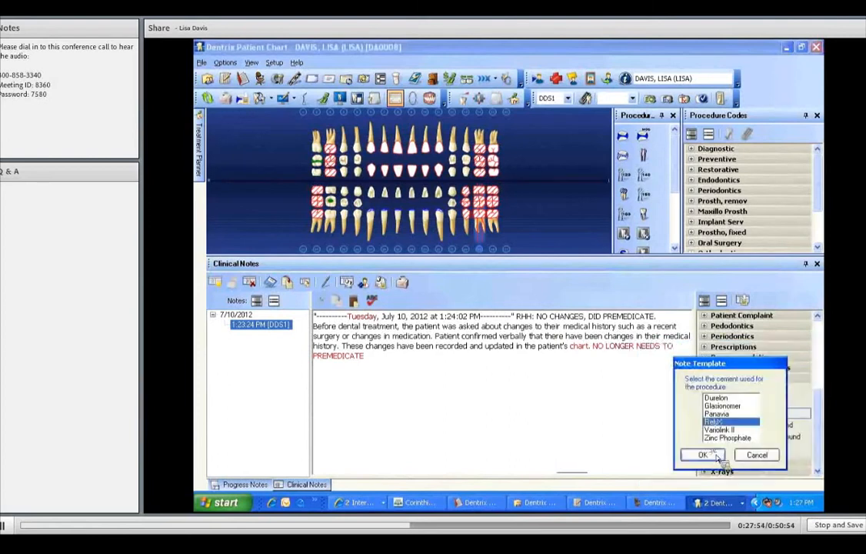
double_click(717, 413)
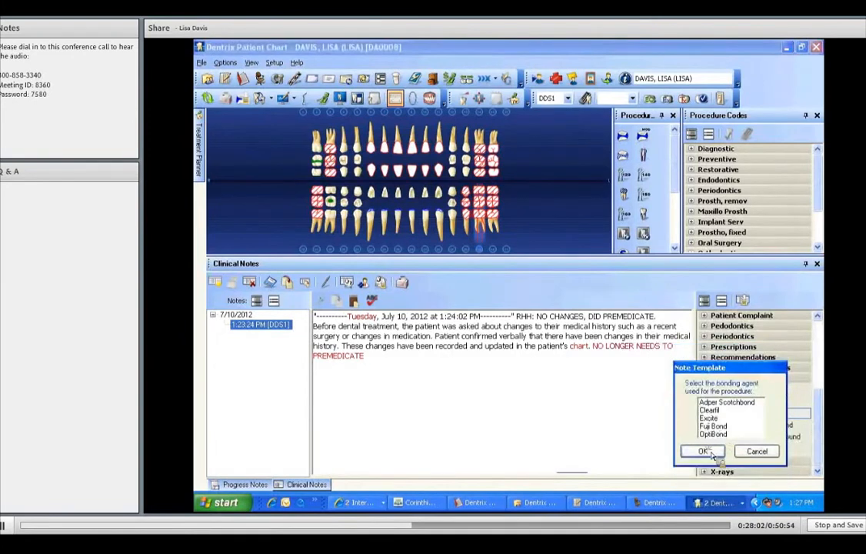
click(711, 455)
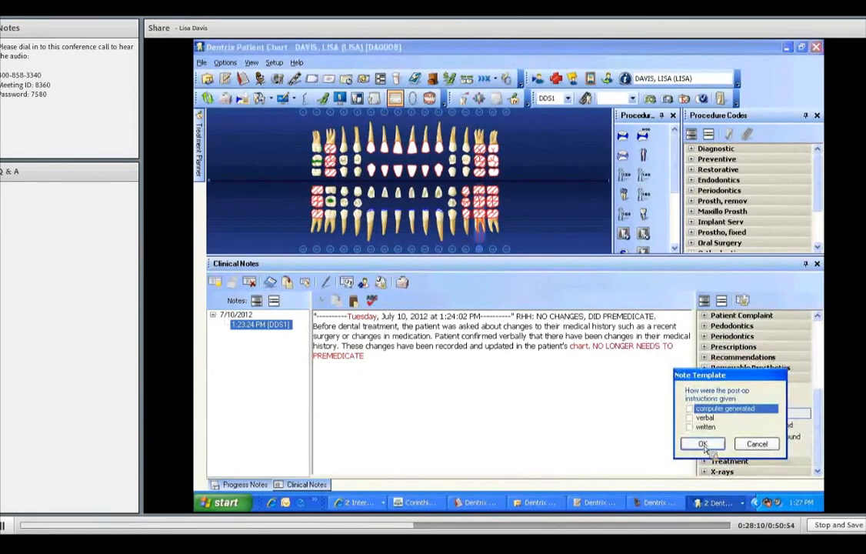
click(690, 417)
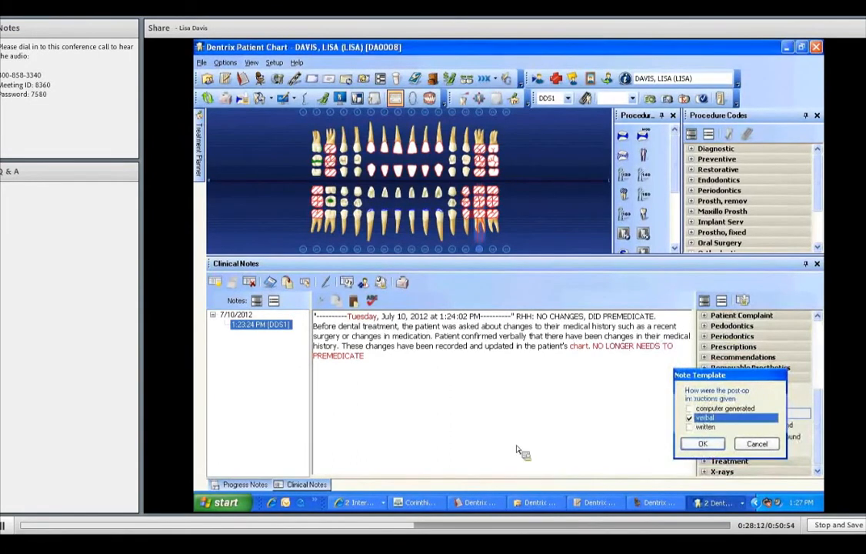
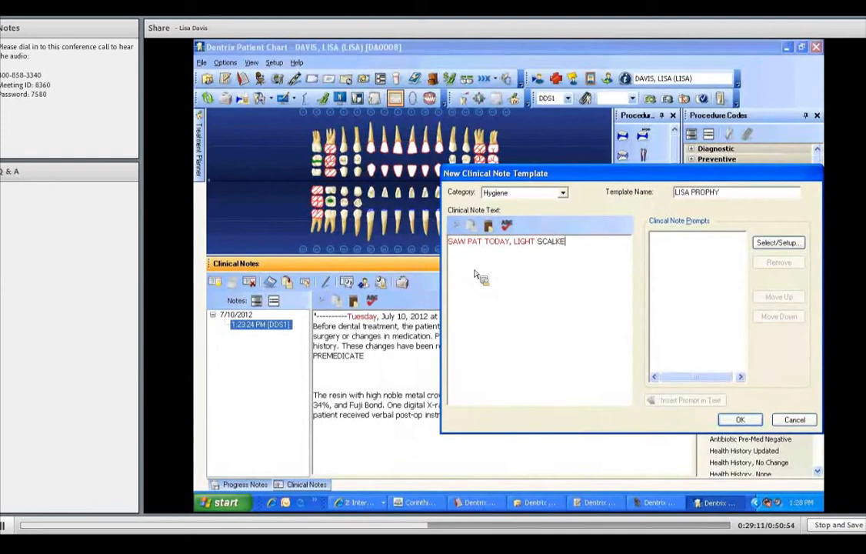
Step: Save a custom prophy note template in the Hygiene category with the text "SAW PAT TODAY, LIGHT SCALE, PROPHY PASTE,"
text(E, PROPHY PASTE,)
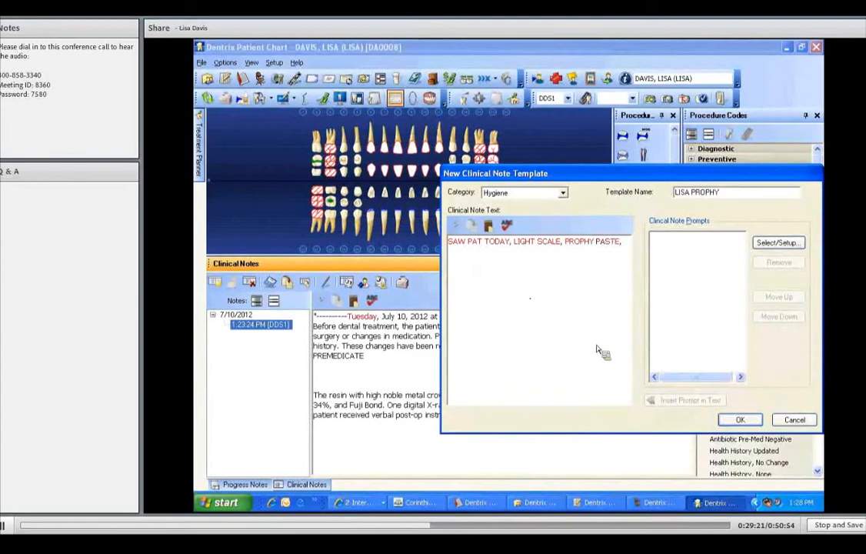
click(746, 421)
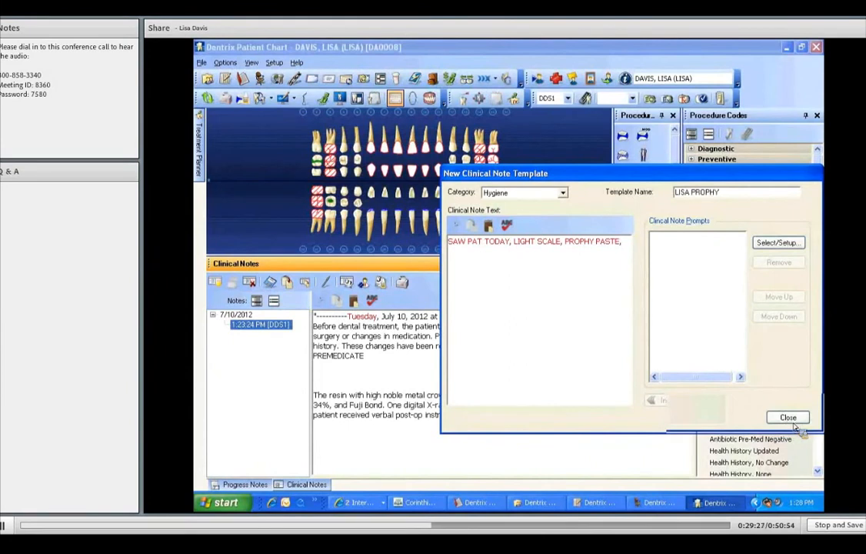
click(775, 416)
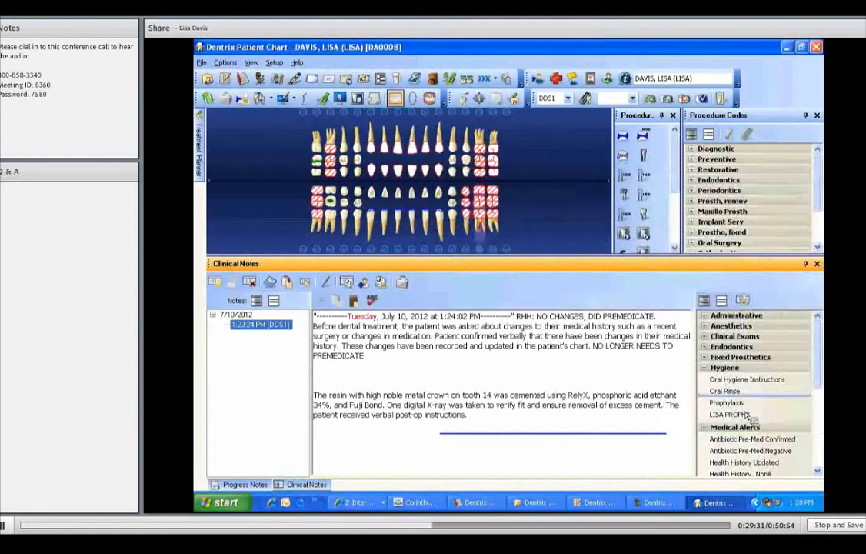
Step: Add a second clinical note, assign it to provider HYG1, and insert the custom prophy template into it
drag(747, 415, 552, 441)
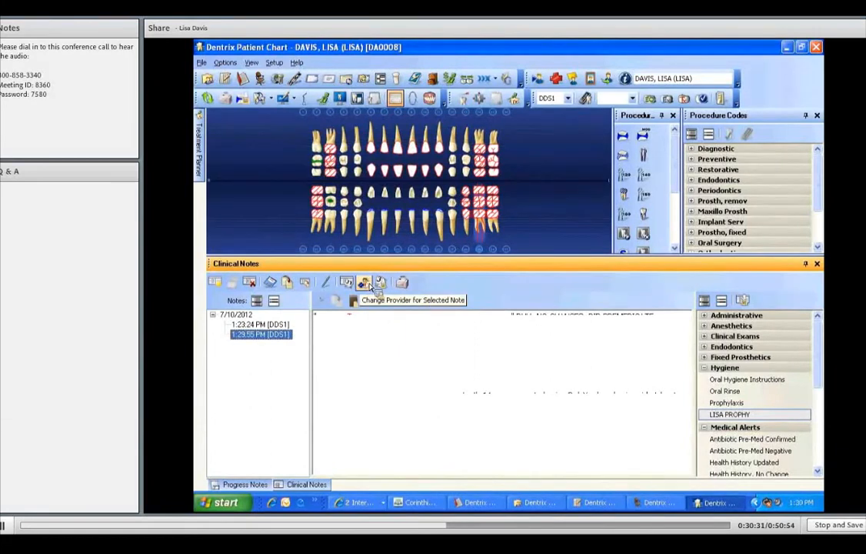
click(370, 286)
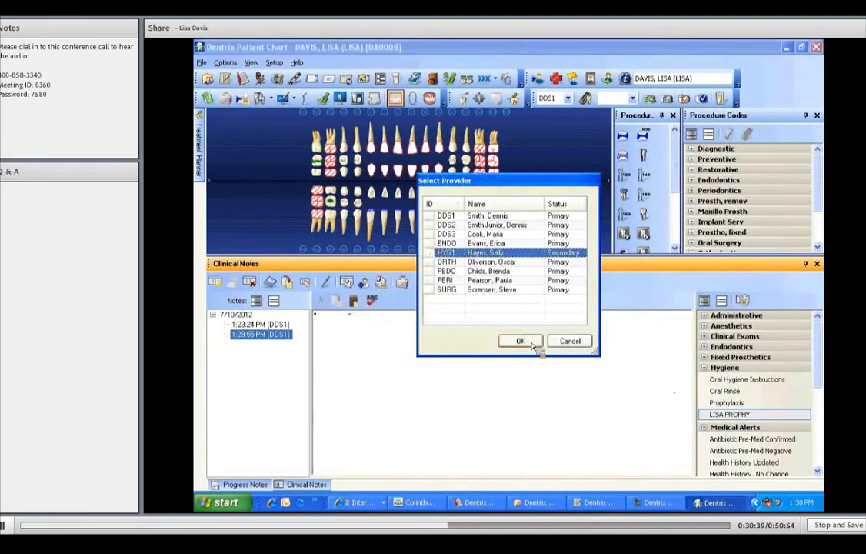
click(531, 343)
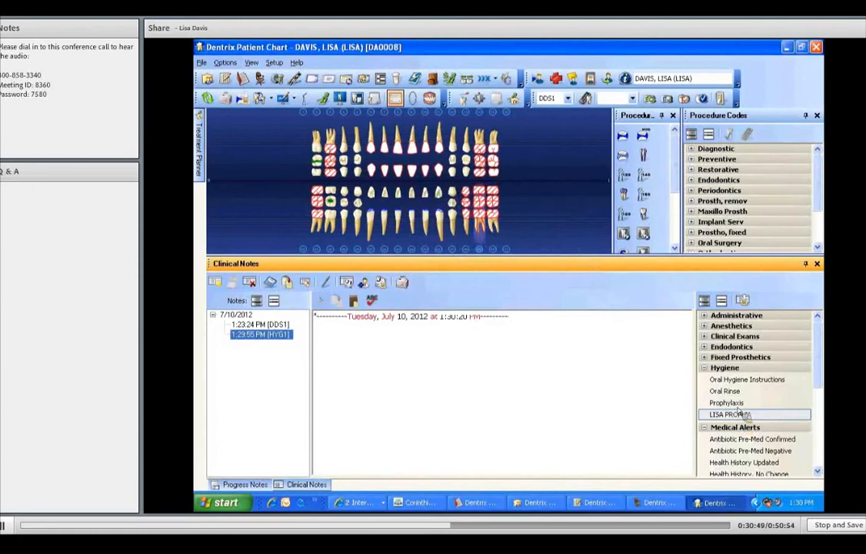
double_click(738, 413)
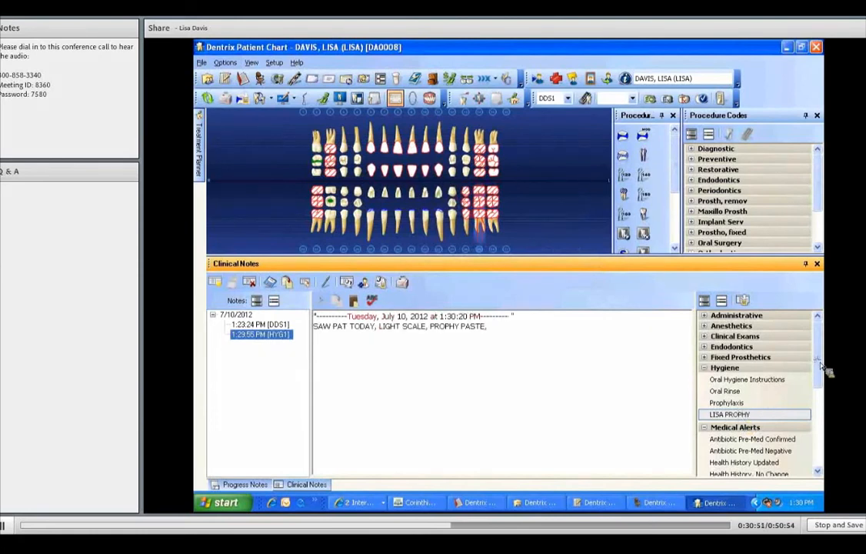
drag(819, 366, 819, 372)
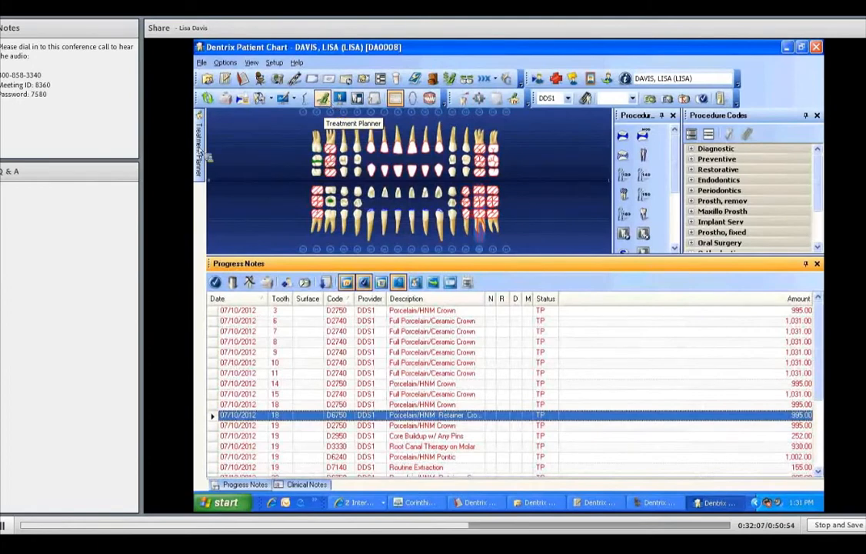
Step: Expand the Treatment Plan case in the chart's Treatment Planner and review its list of procedures
mouse_move(202, 150)
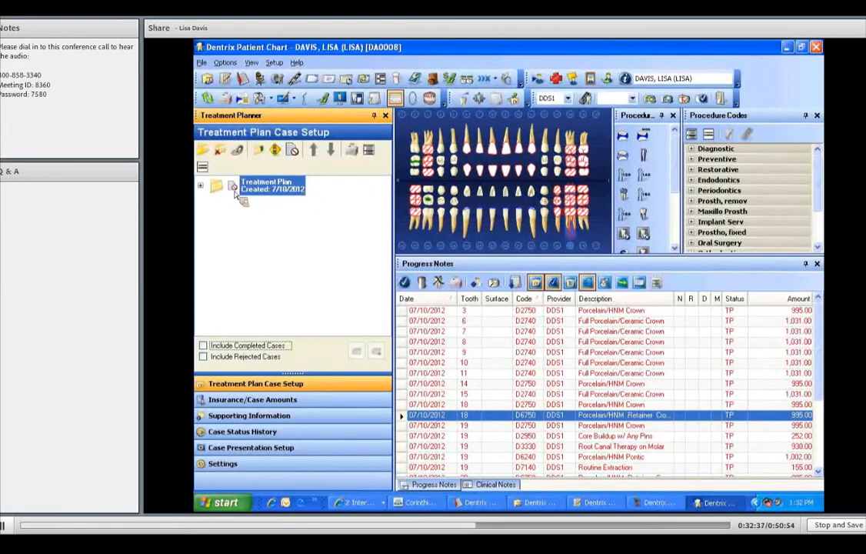
click(201, 186)
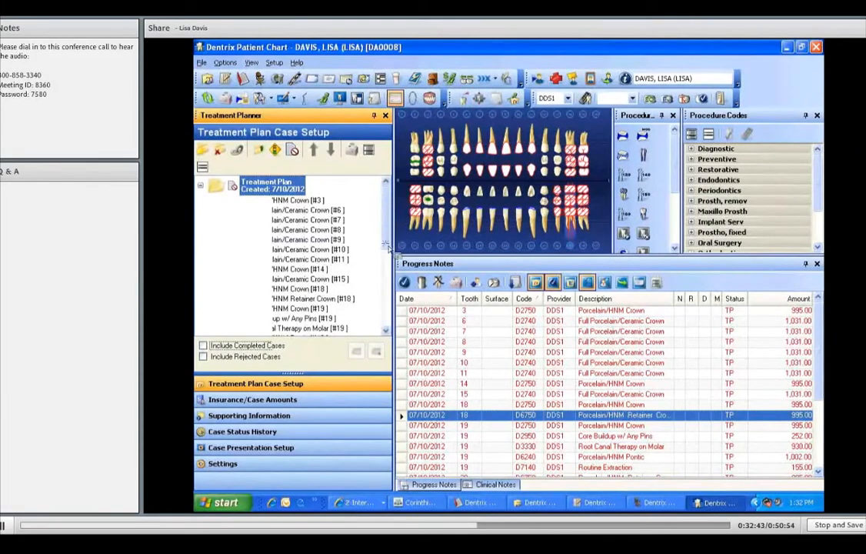
drag(388, 265, 390, 211)
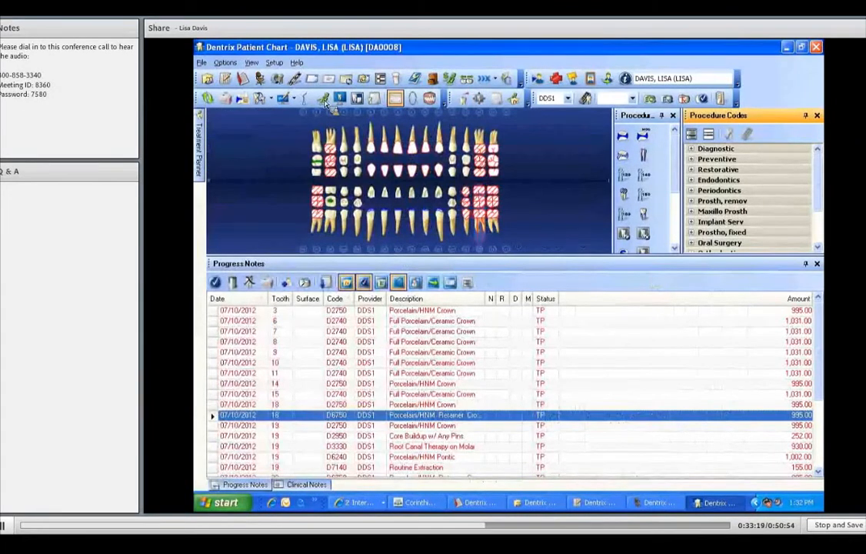
Step: Open the patient's treatment plan in the full Treatment Planner module
click(324, 100)
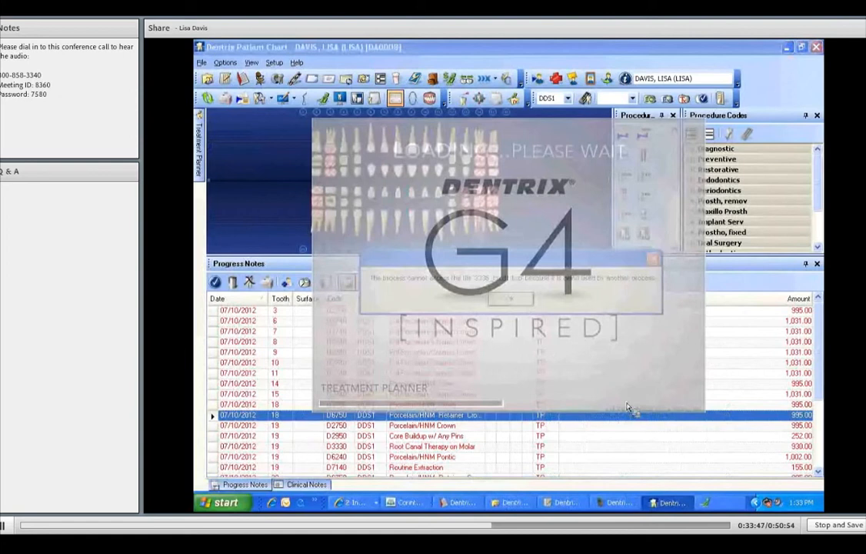
click(726, 502)
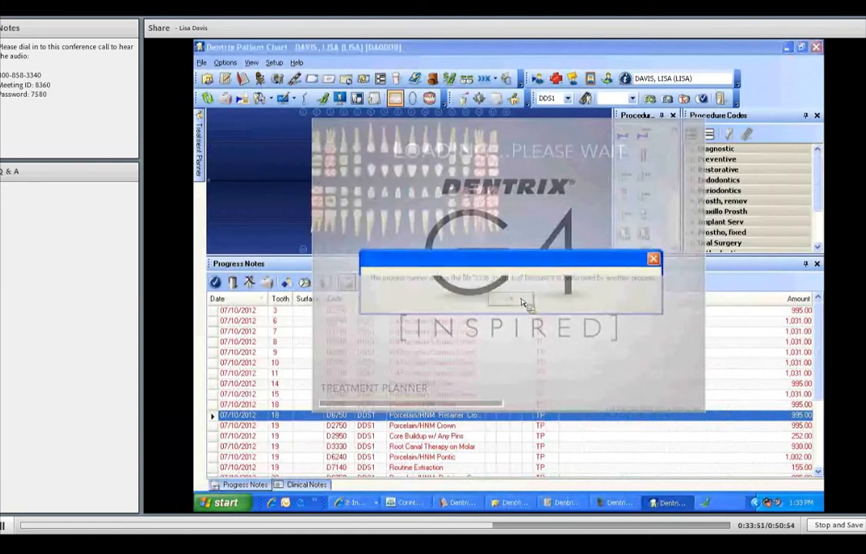
click(721, 508)
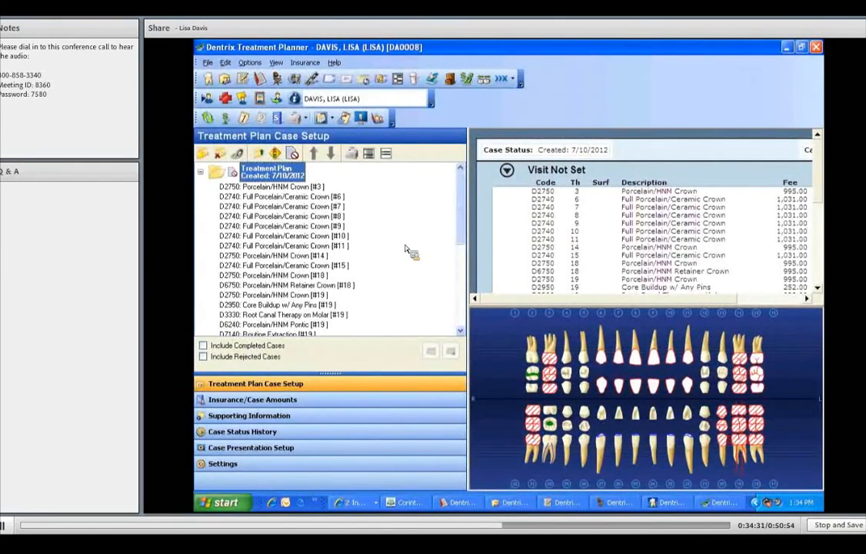
Step: Review the Insurance/Case Amounts and Supporting Information sections for the Treatment Plan case
click(290, 415)
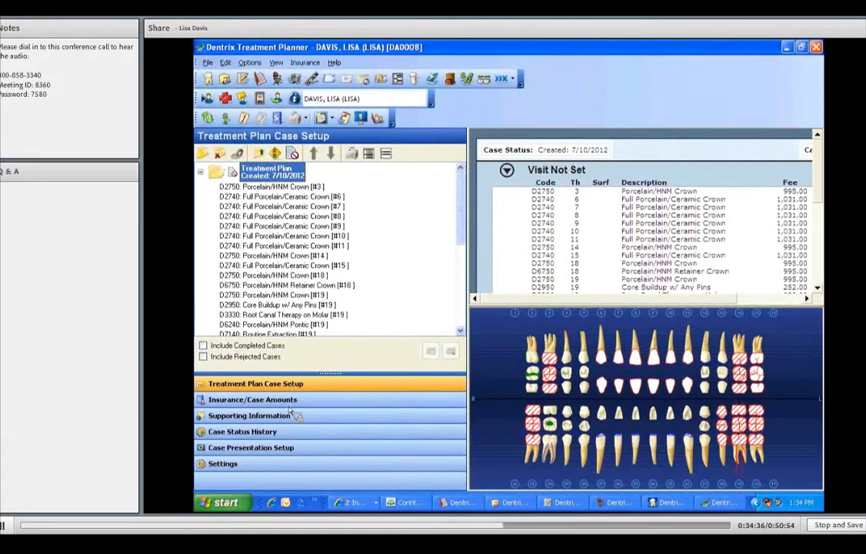
click(282, 463)
click(286, 402)
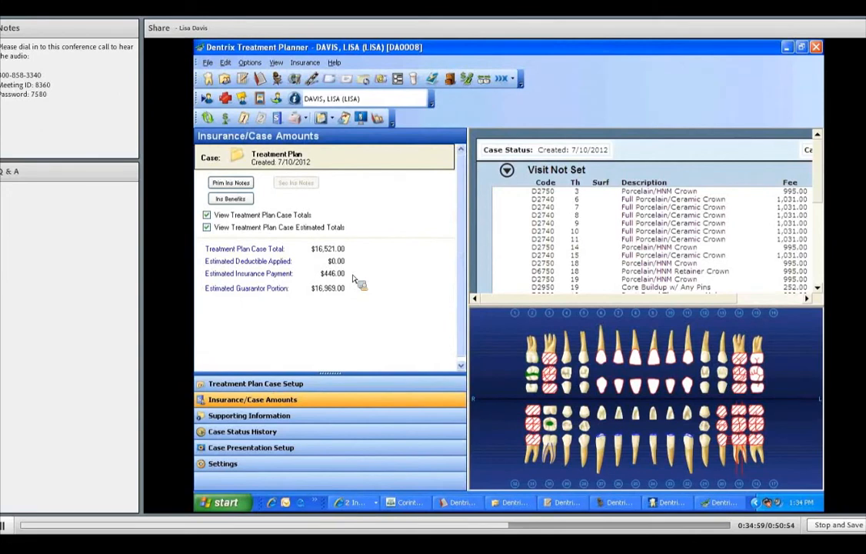
click(273, 417)
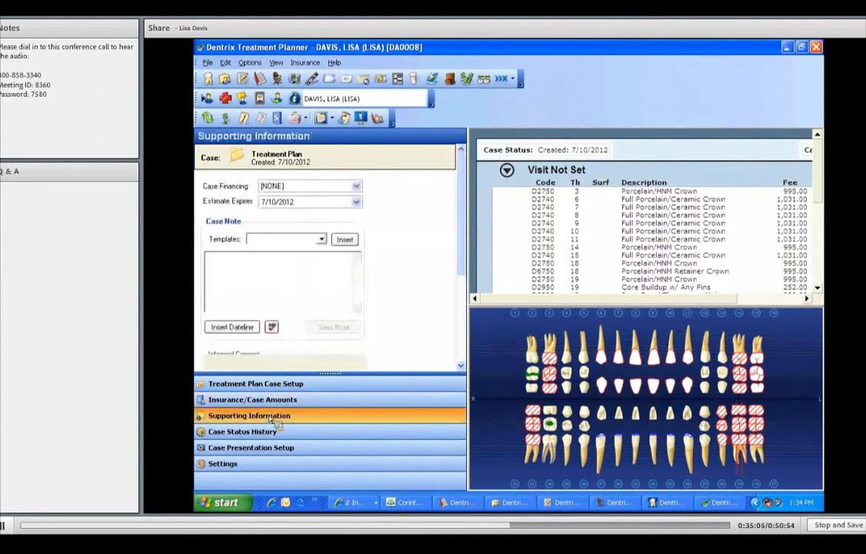
Step: Create a new treatment plan case named VENEERS in Treatment Plan Case Setup
click(300, 387)
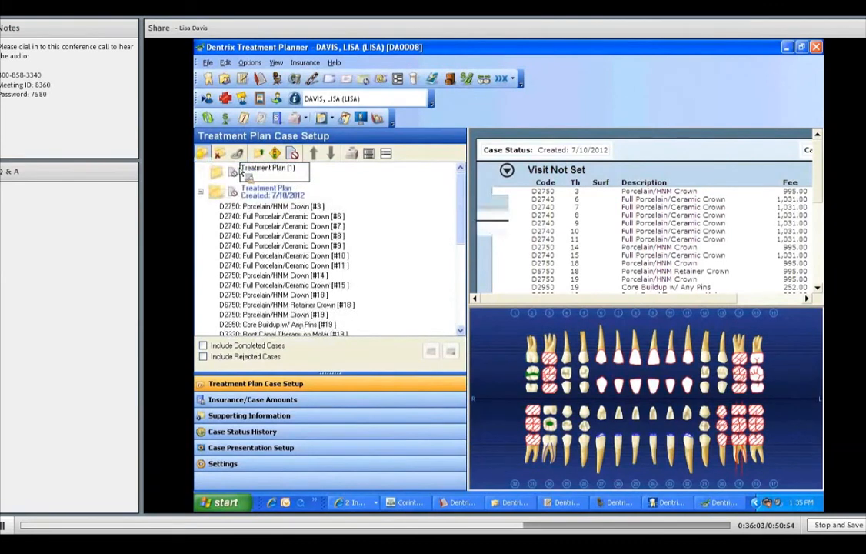
text(VENEERS)
key(Return)
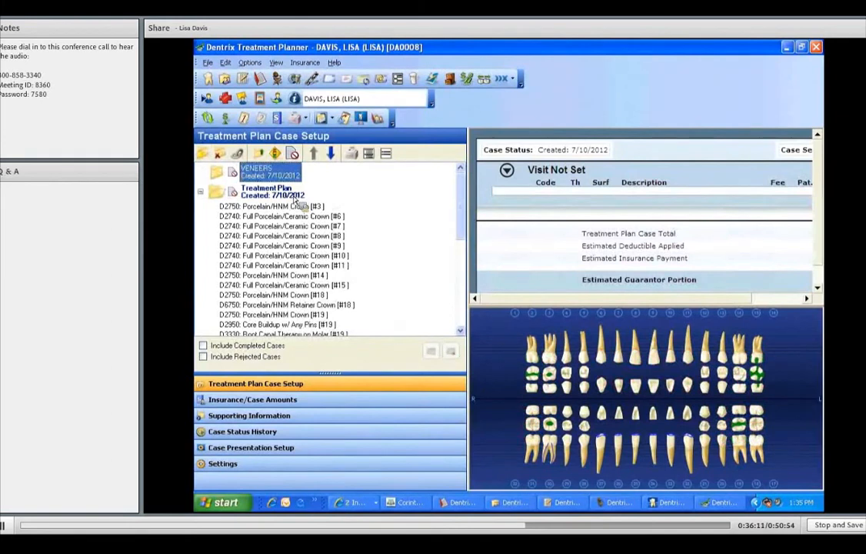
Step: Move the six D2740 Full Porcelain/Ceramic Crown procedures for teeth #6 to #11 into the VENEERS case, and widen the case preview
click(273, 190)
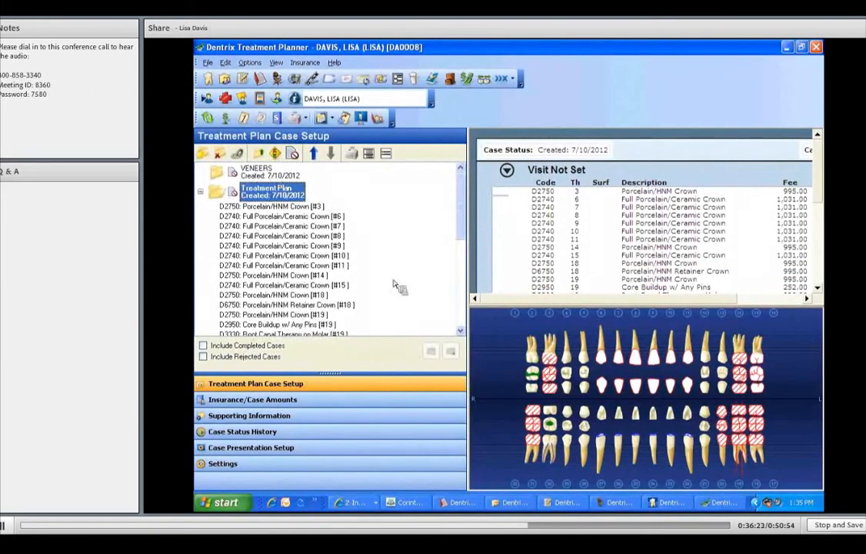
key(Up)
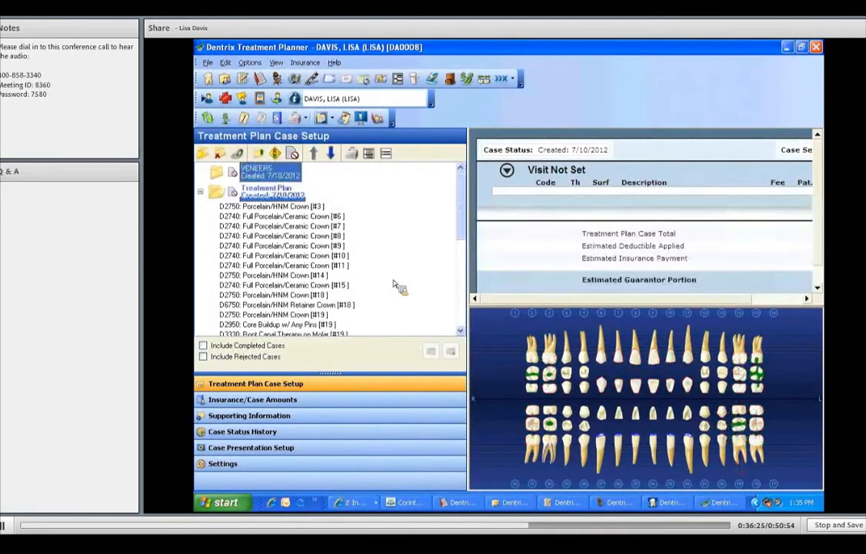
click(294, 225)
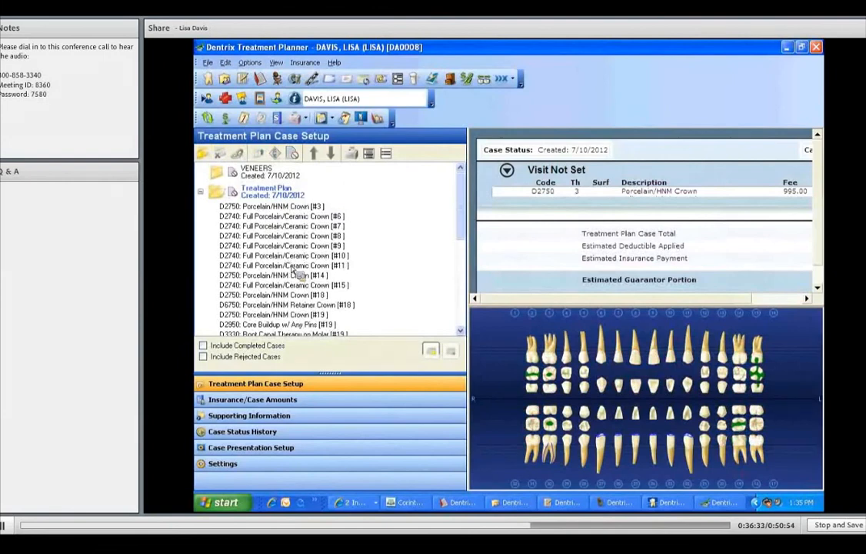
shift+click(295, 265)
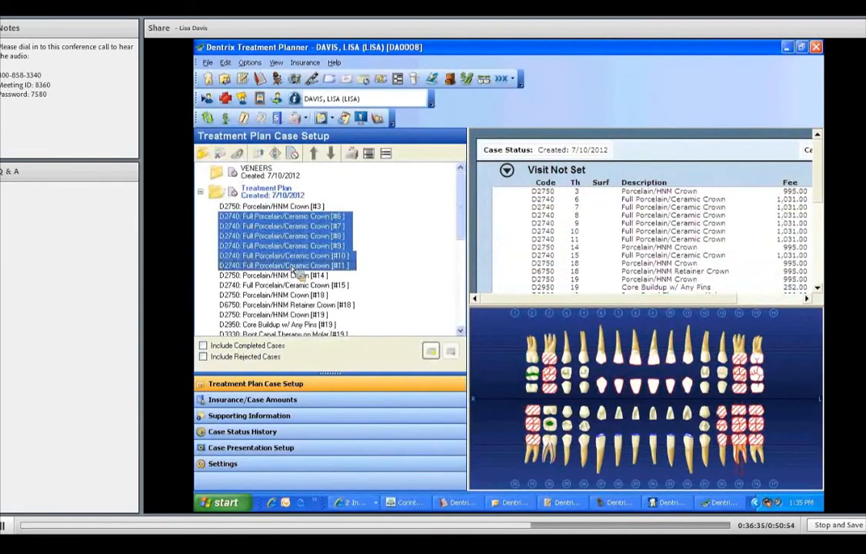
drag(335, 245, 258, 171)
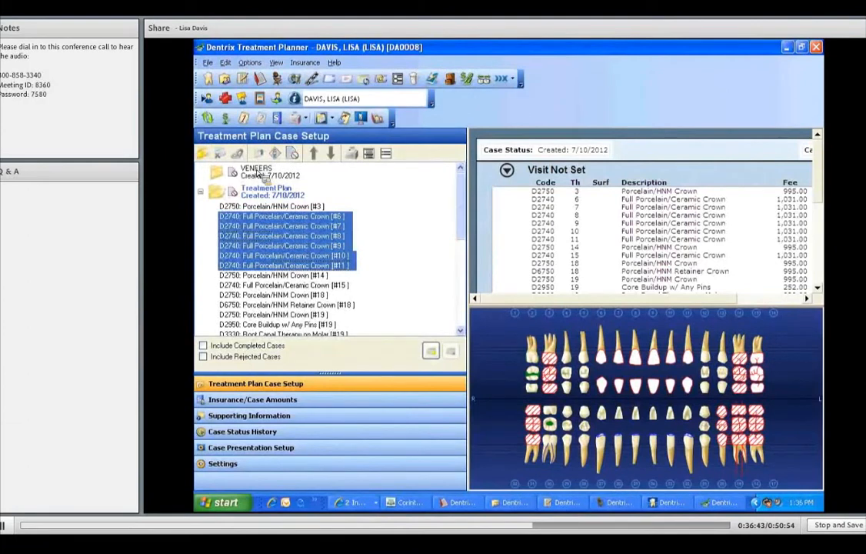
drag(258, 170, 407, 252)
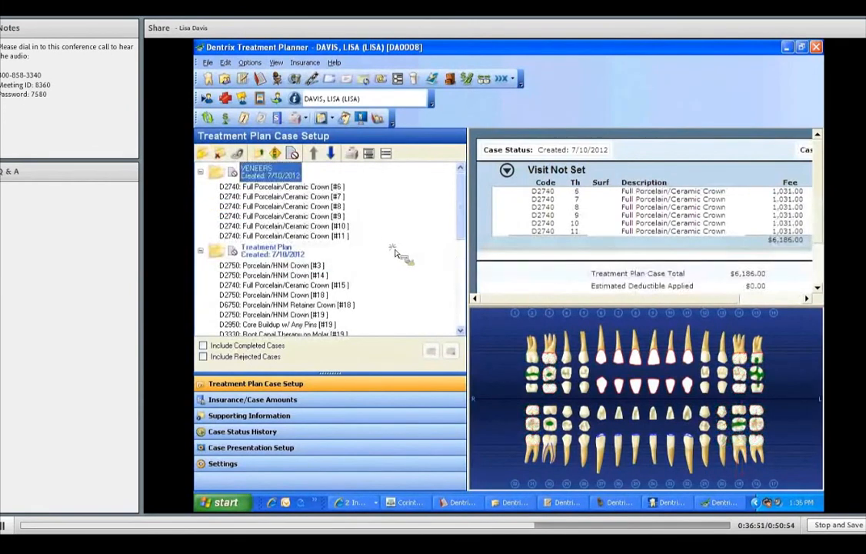
drag(468, 256, 393, 256)
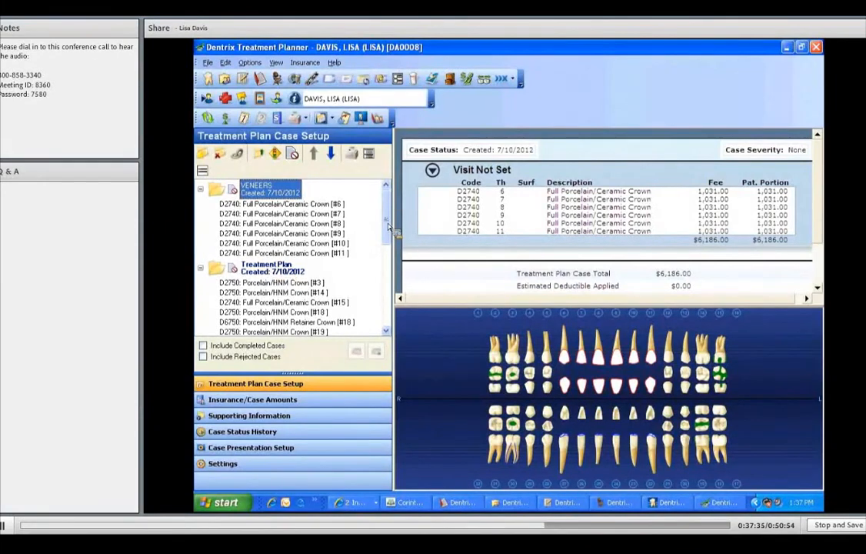
Step: Review the procedures remaining in the Treatment Plan case and create a new case named BRIDGE
drag(389, 256, 388, 247)
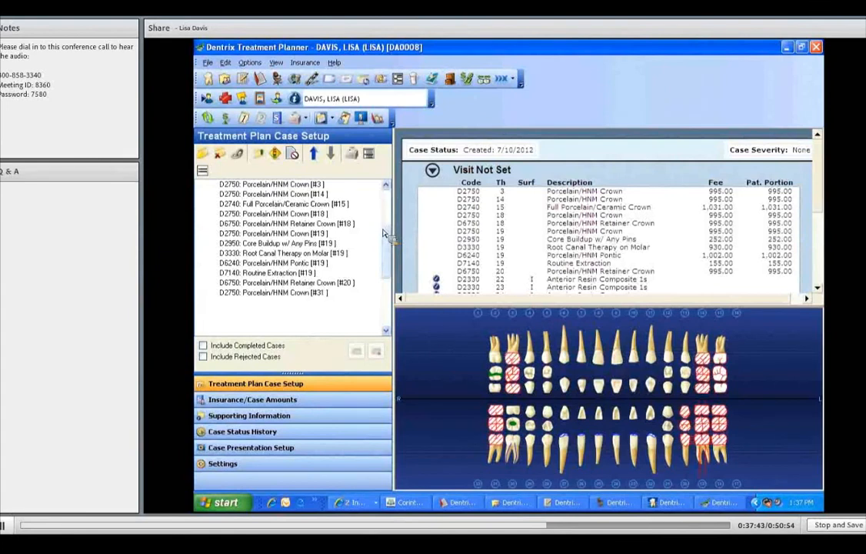
drag(388, 236, 389, 220)
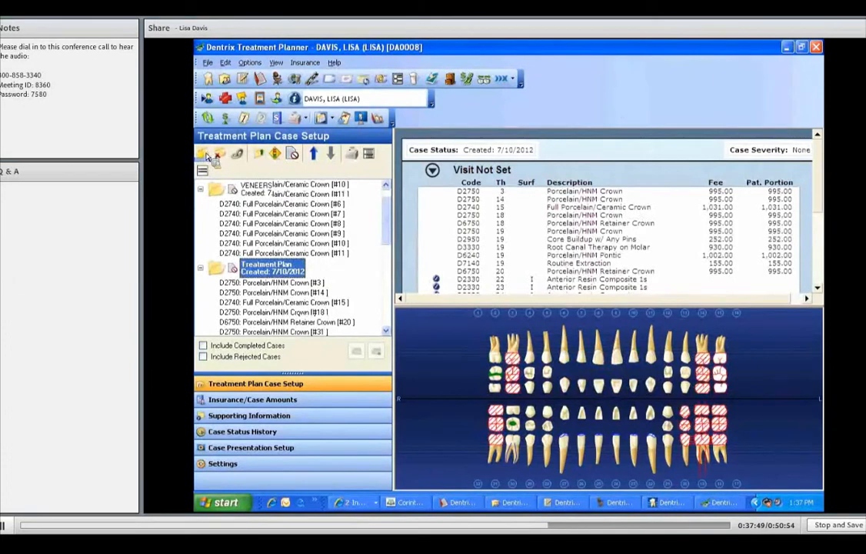
click(204, 154)
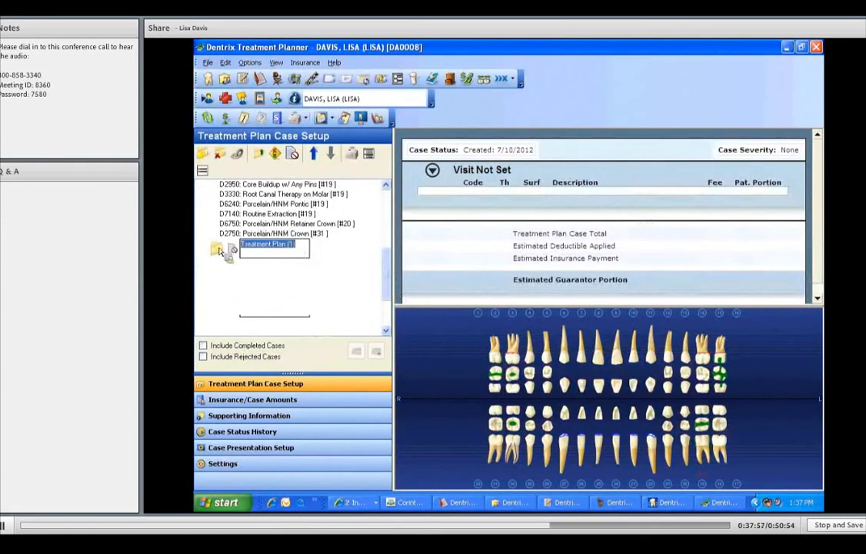
text(BRIDGE)
key(Return)
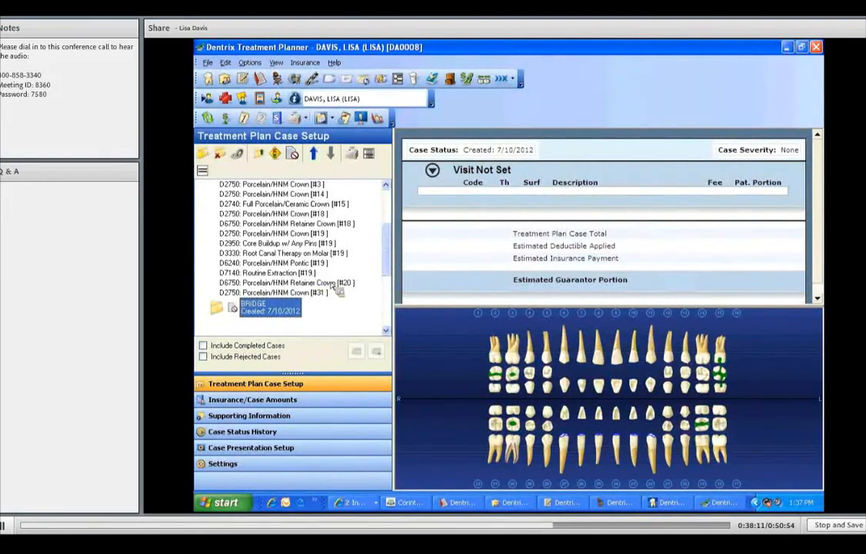
Step: Move the D7140 Routine Extraction for tooth #19 from the Treatment Plan case into the BRIDGE case
drag(331, 285, 266, 313)
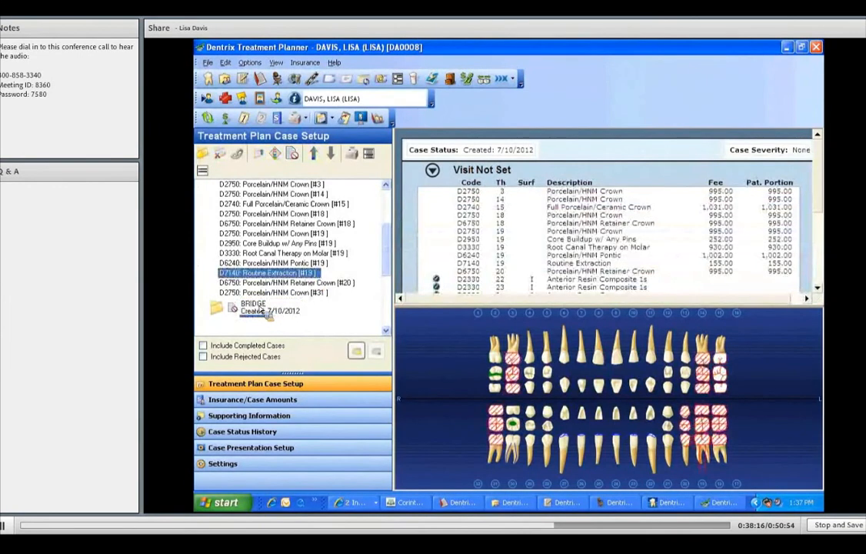